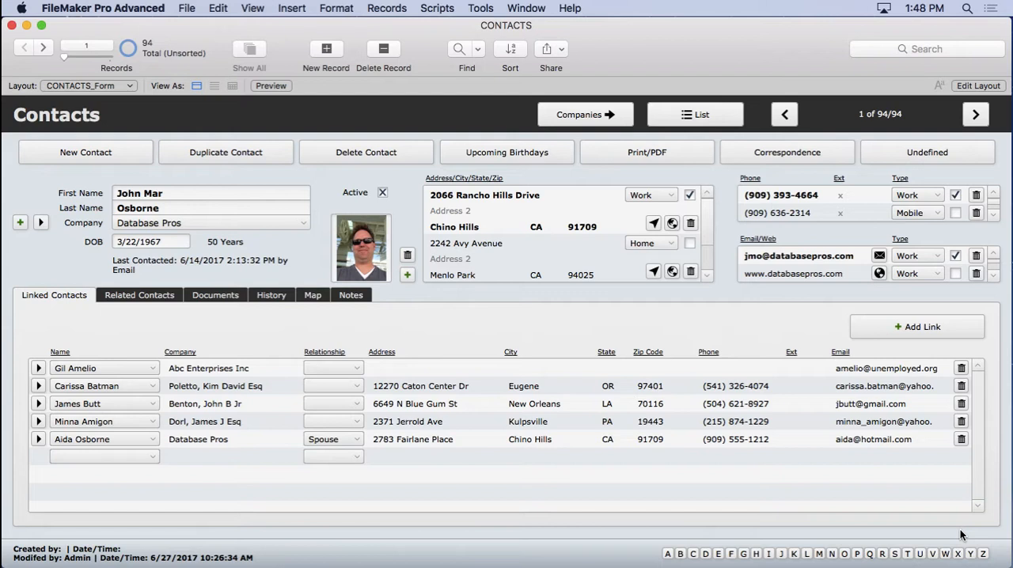
- Preview the current contact's Form/List printout on screen, then close the preview window
left_click(662, 153)
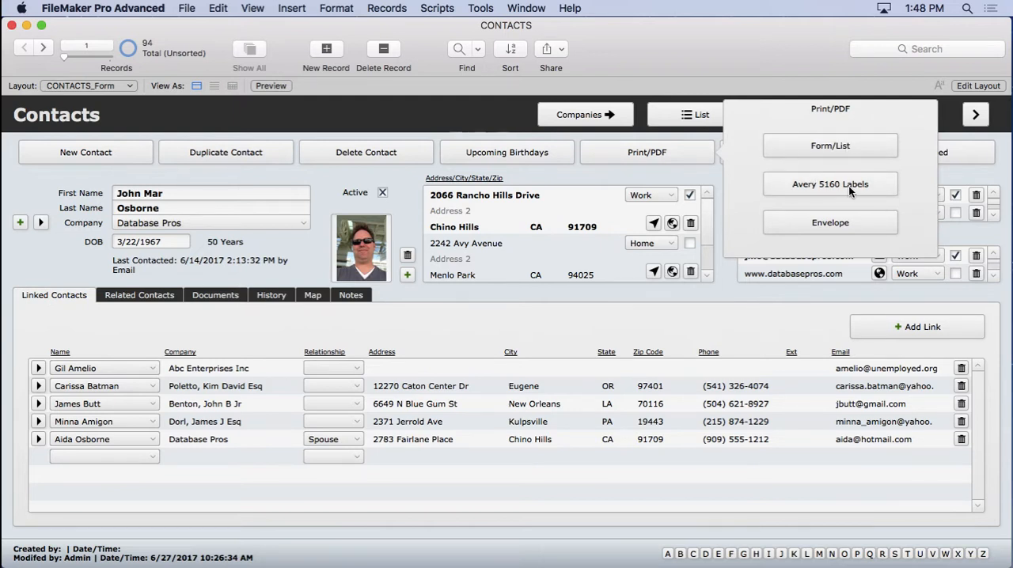
left_click(815, 149)
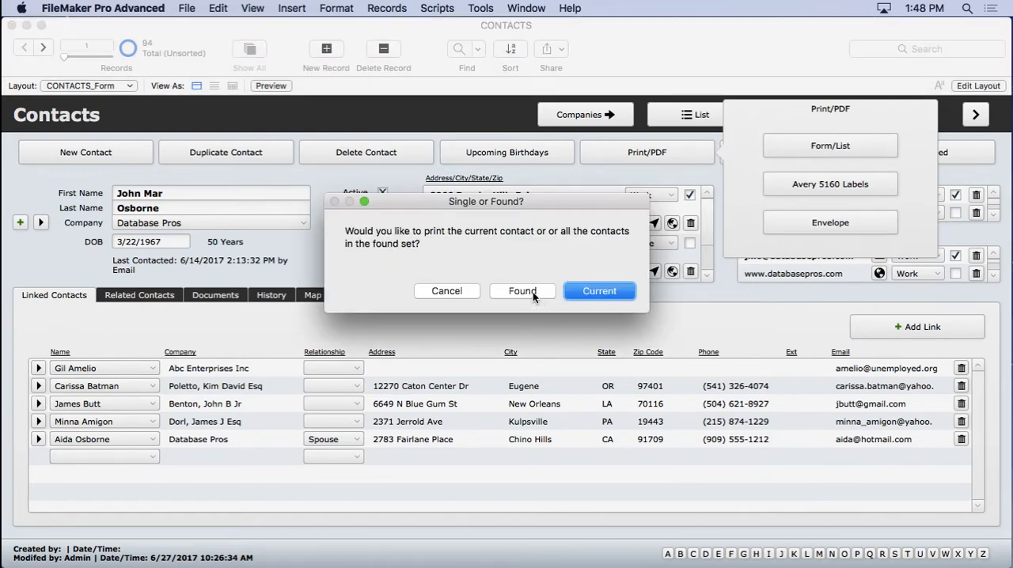
left_click(586, 295)
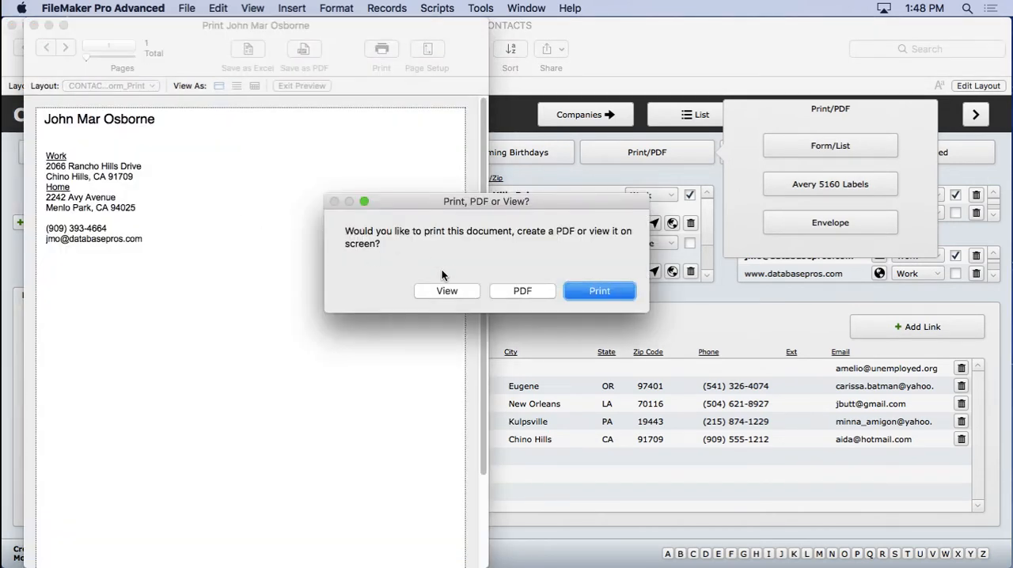
left_click(448, 290)
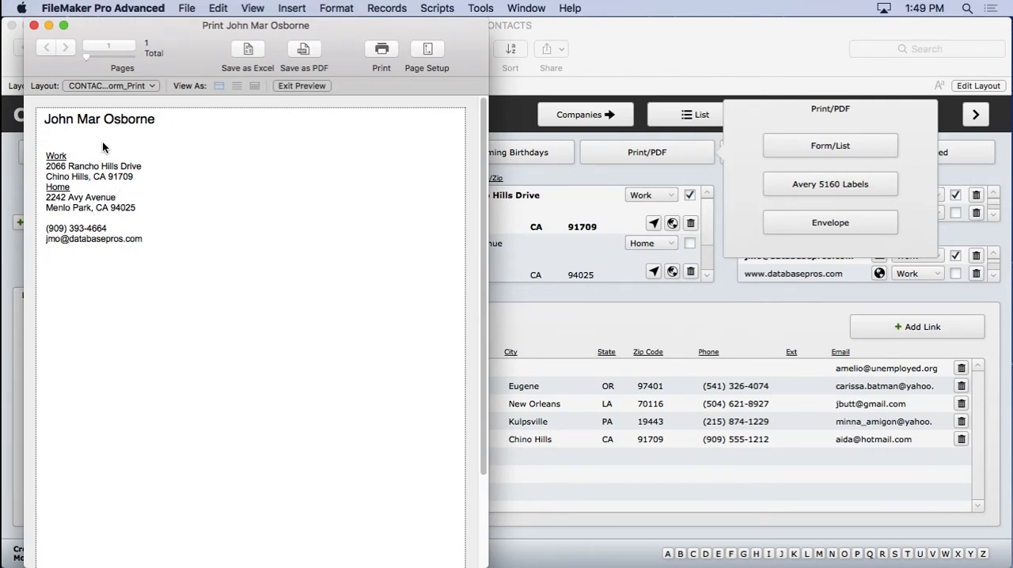
left_click(34, 25)
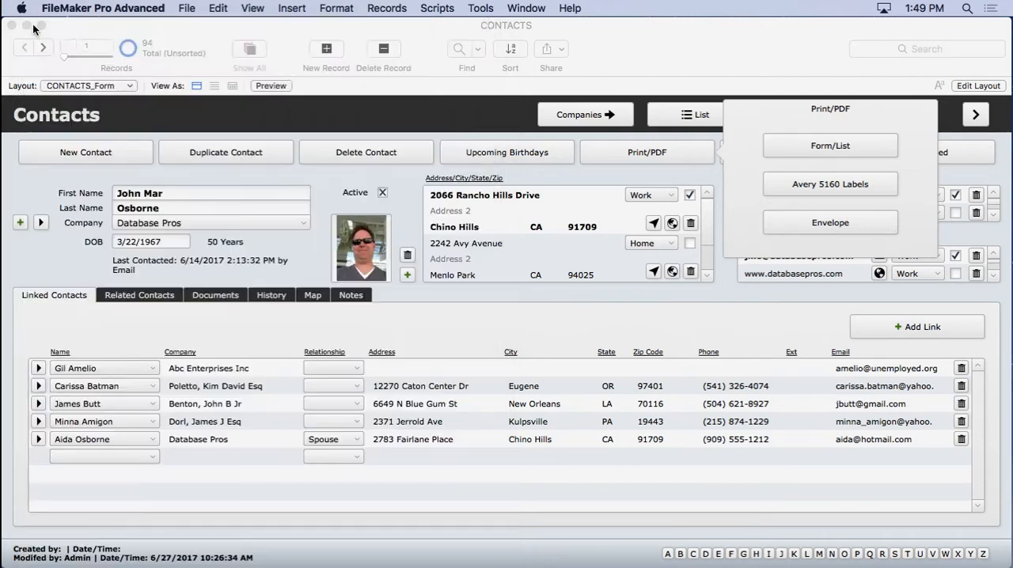
- Append the letter k to the contact's first name and commit the record
left_click(171, 192)
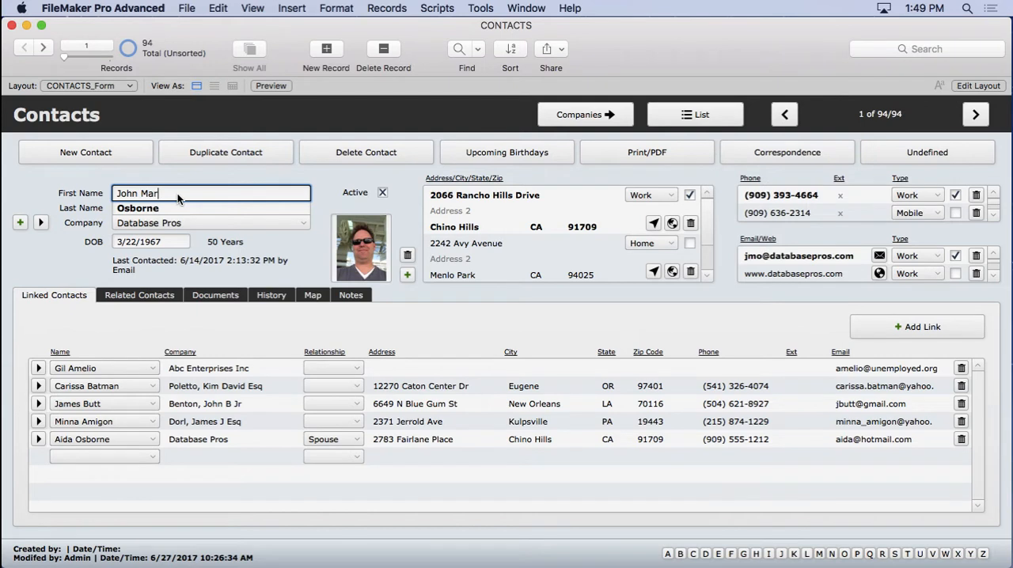
type("k")
left_click(200, 171)
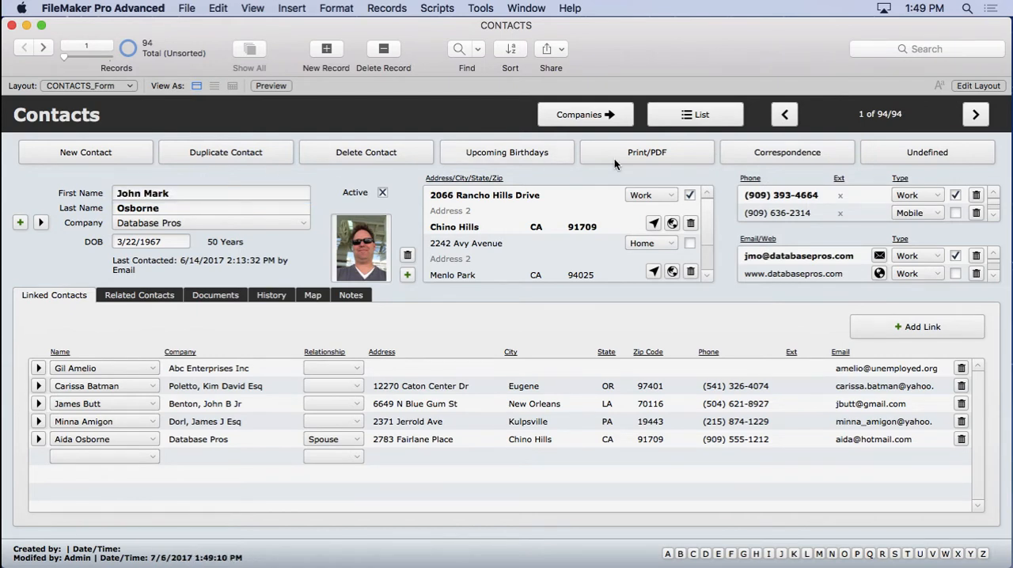
- Preview the Form/List printout for all contacts in the found set, then close the preview window
left_click(657, 155)
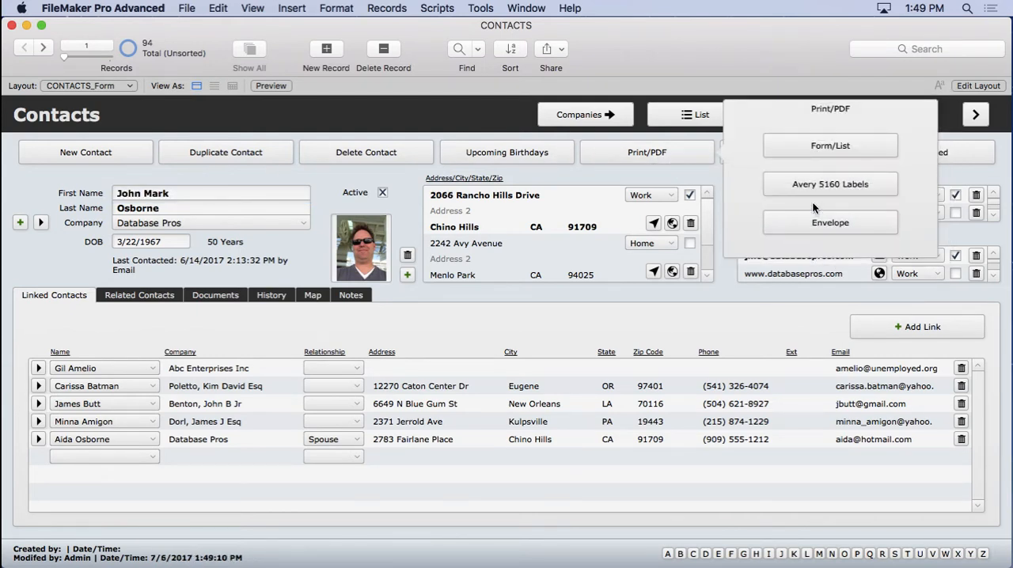
left_click(803, 148)
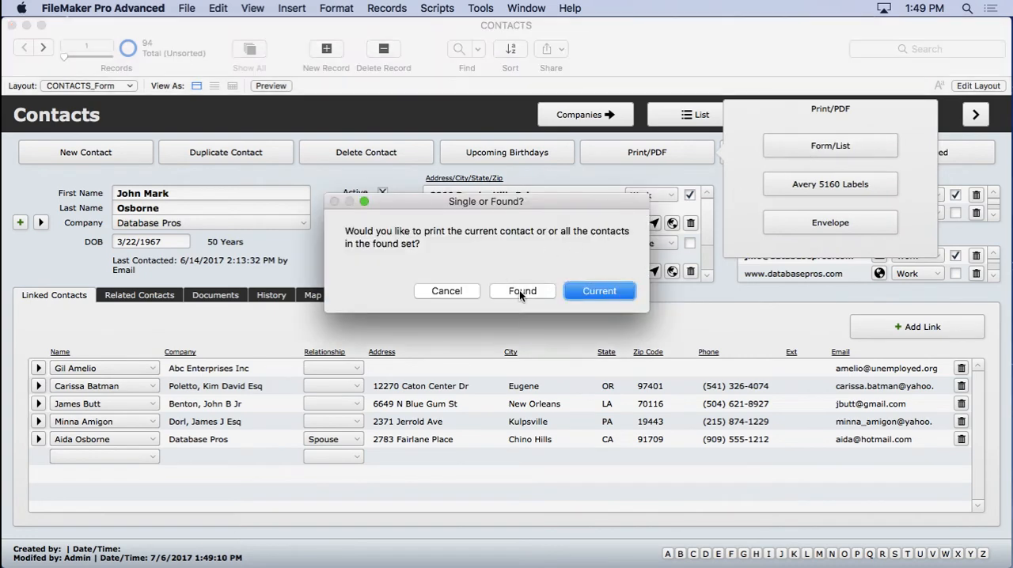
left_click(520, 291)
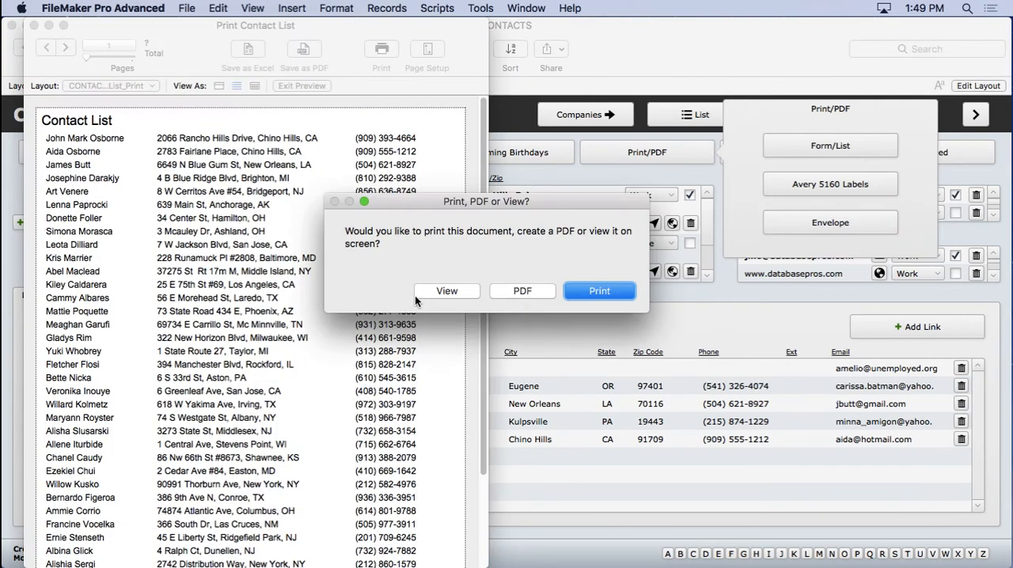
left_click(438, 299)
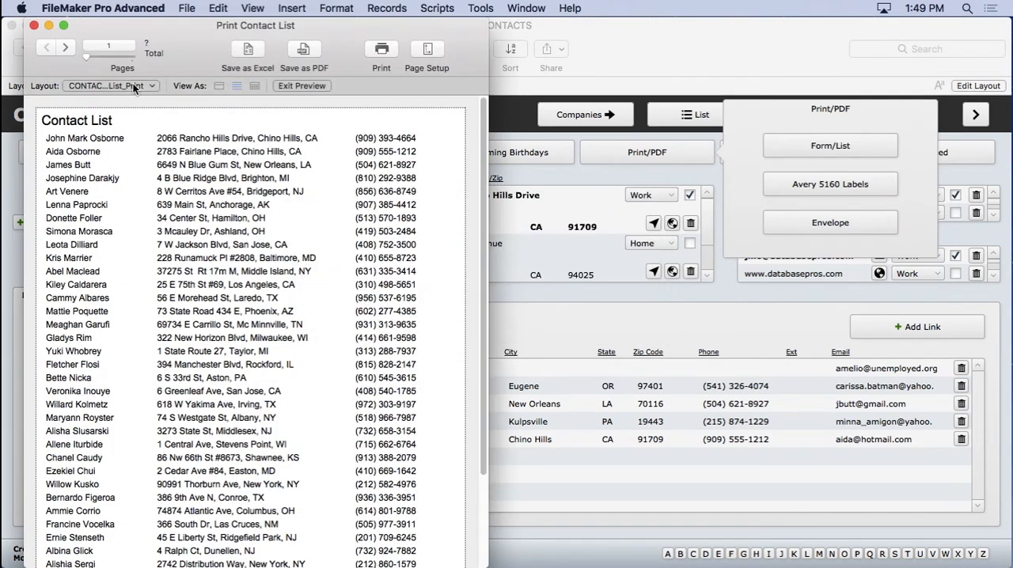
left_click(32, 26)
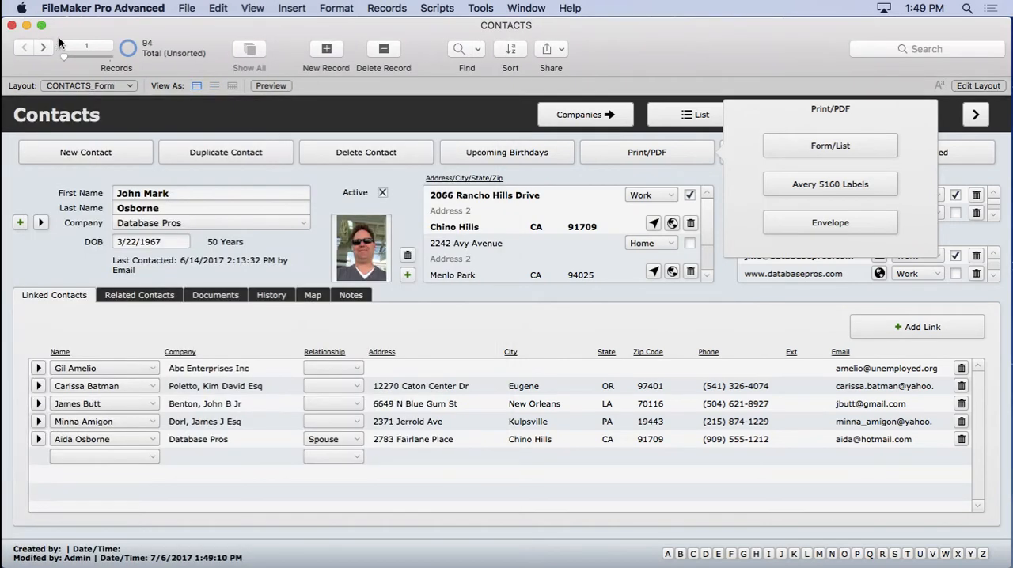
- Open the Avery 5160 Labels and Envelope prints in turn, cancelling each print dialog
left_click(830, 183)
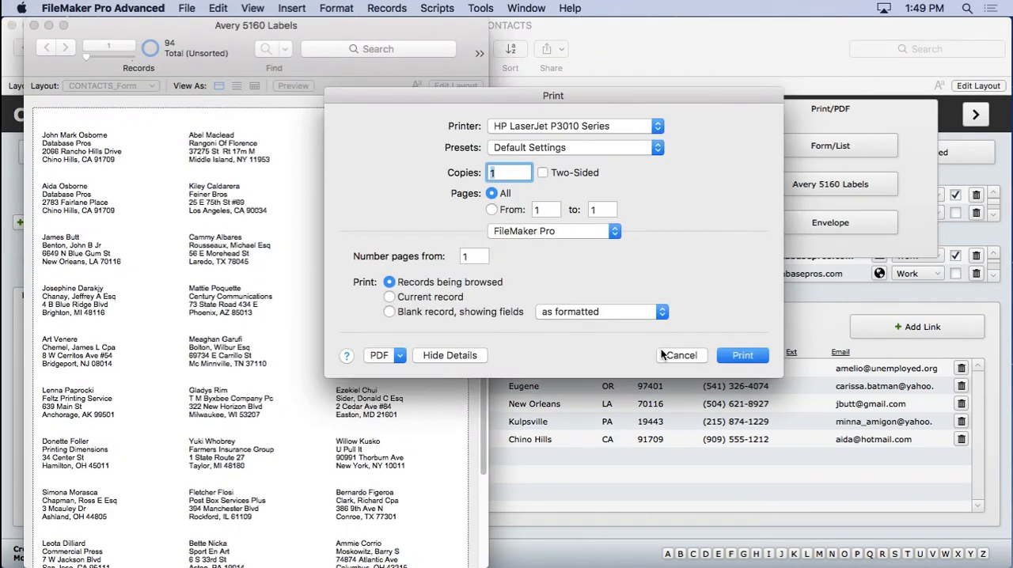
left_click(665, 355)
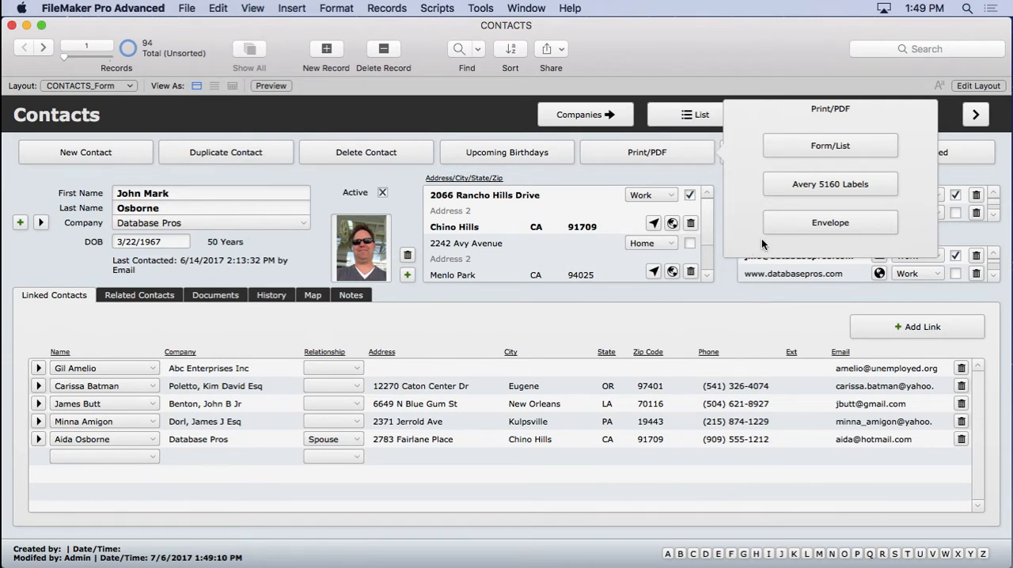
left_click(776, 222)
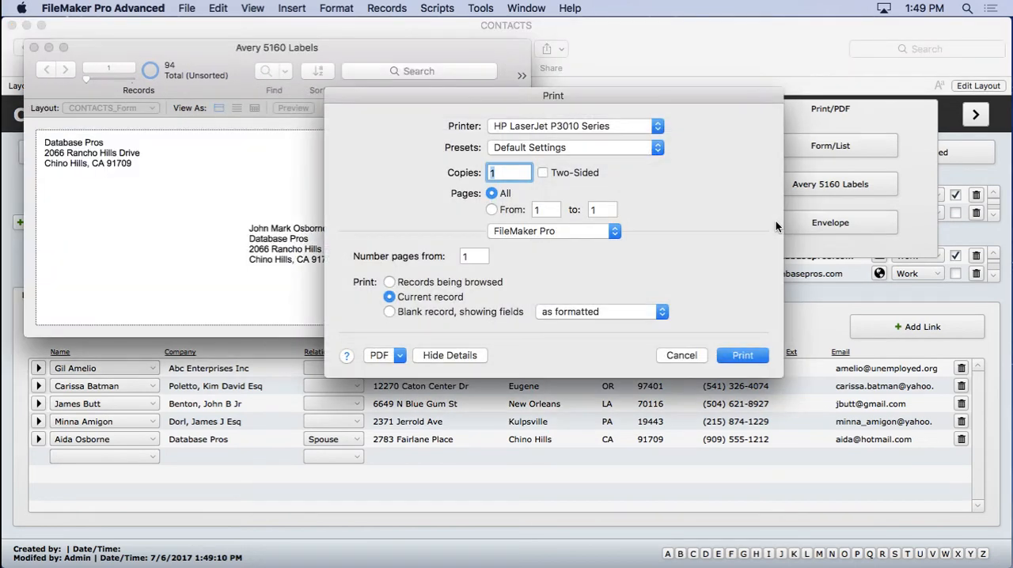
left_click(682, 355)
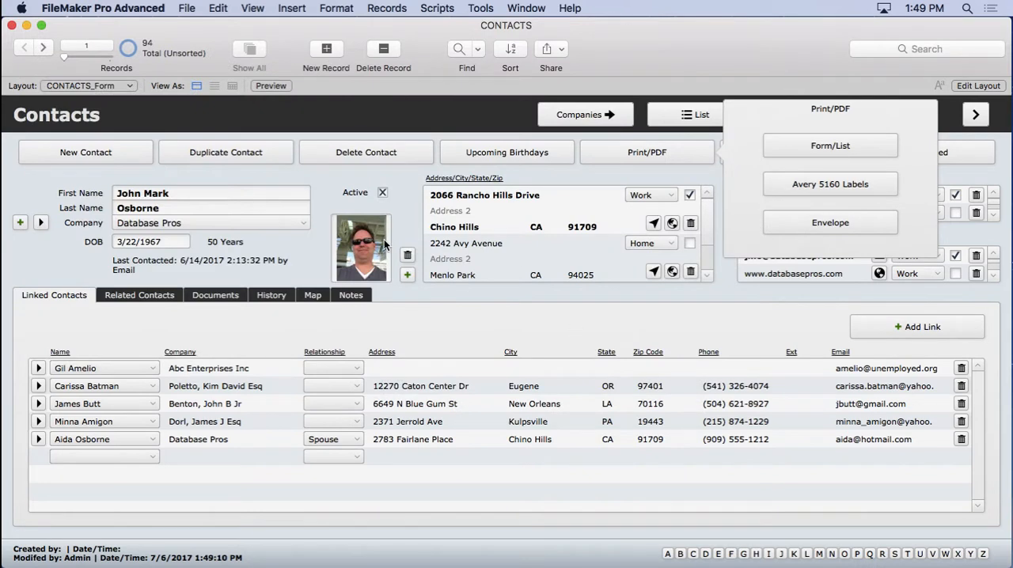
- Open the Script Workspace and filter the script list by print
left_click(576, 172)
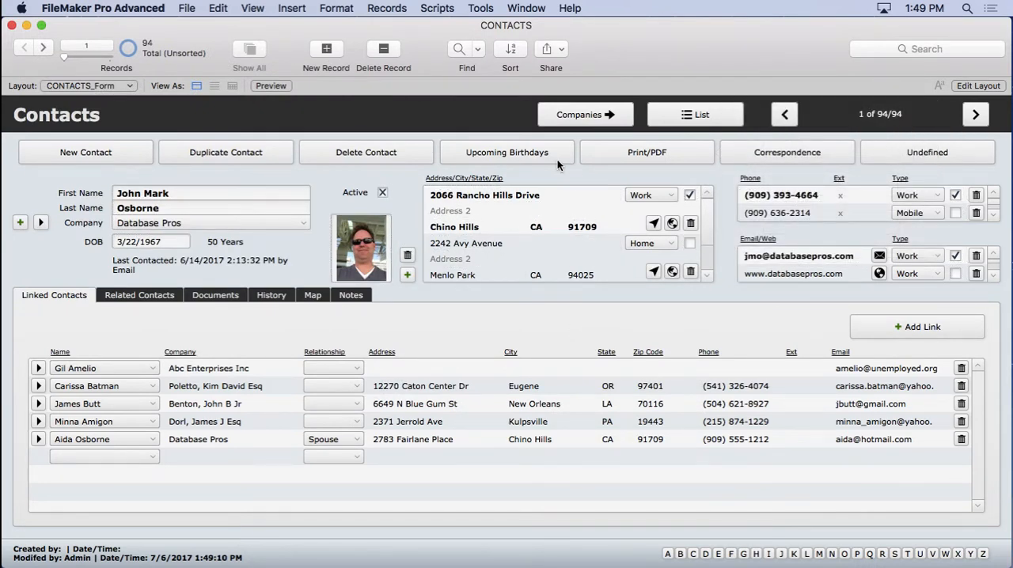
left_click(437, 8)
left_click(438, 28)
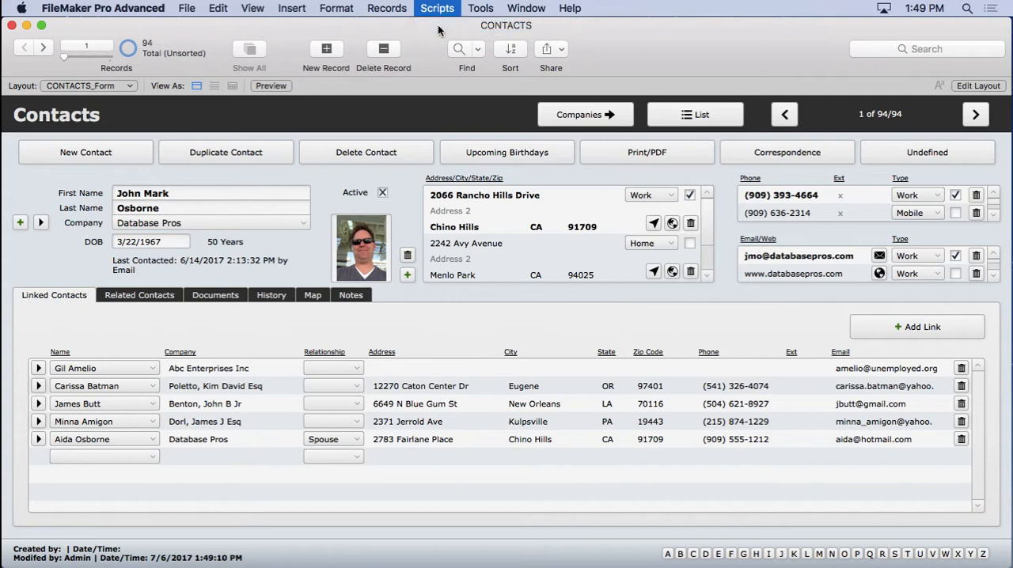
left_click(156, 110)
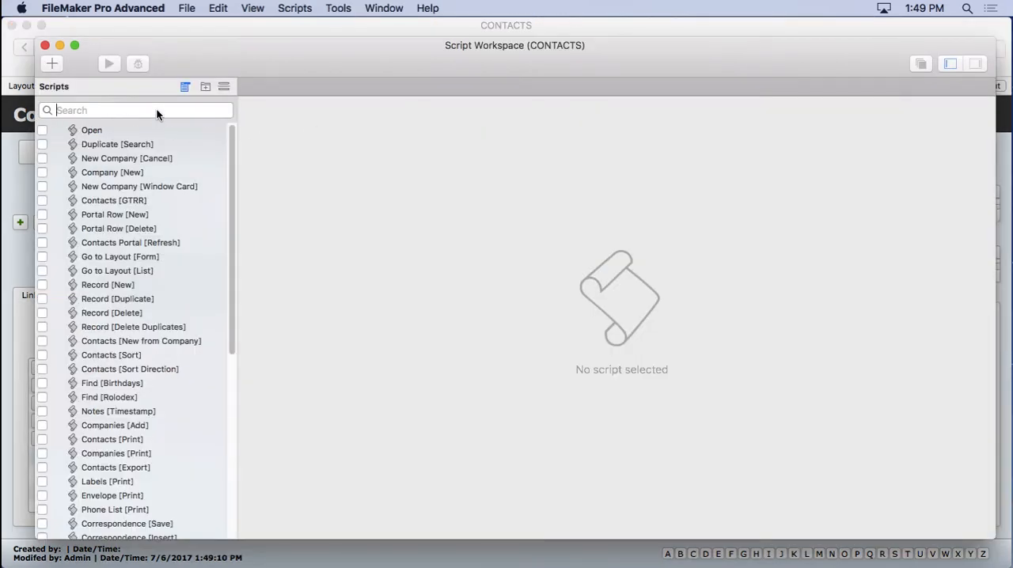
type("print")
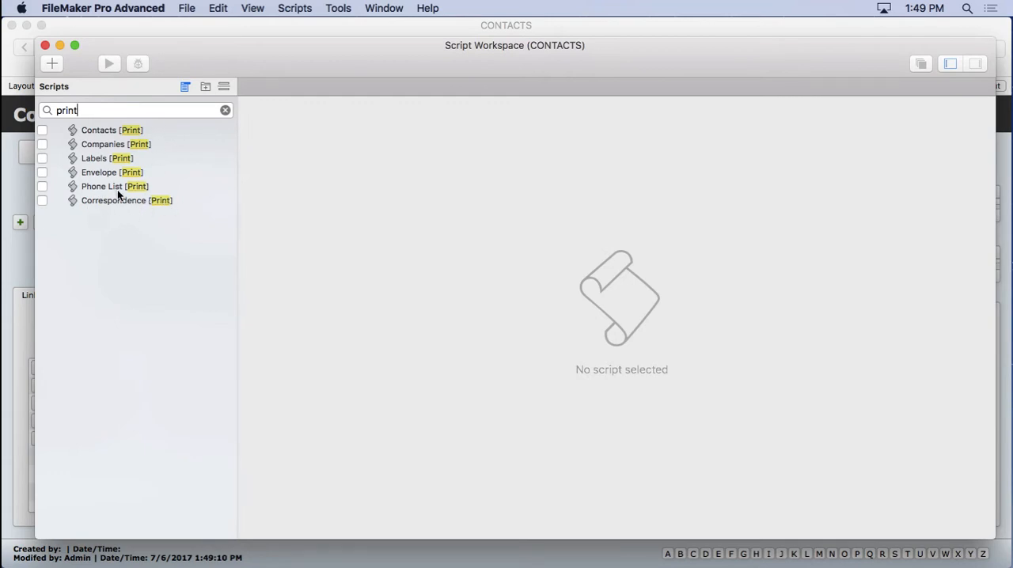
- Examine the Labels, Envelope, Phone List and Contacts print scripts, then close the Script Workspace
left_click(94, 159)
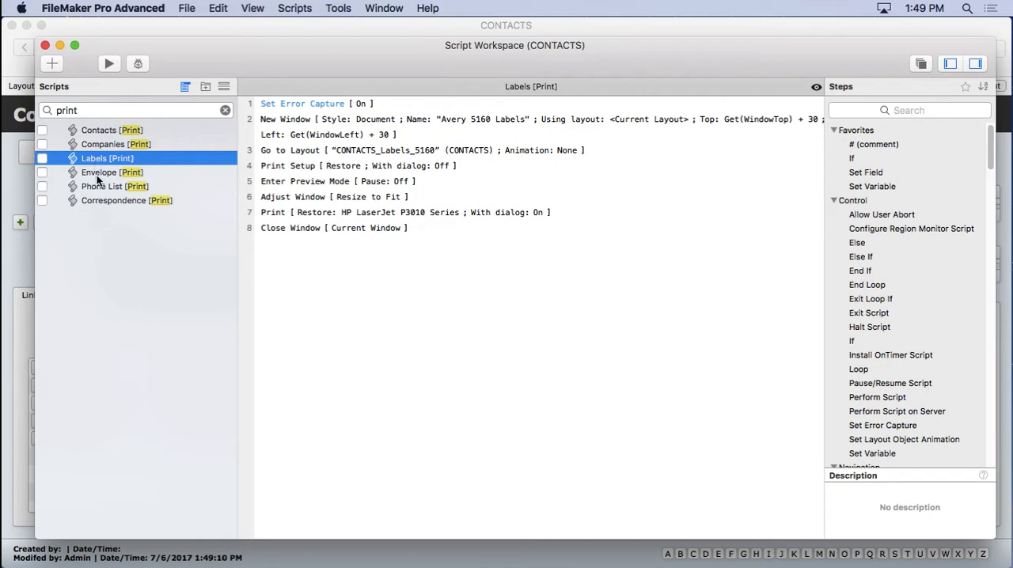
left_click(95, 174)
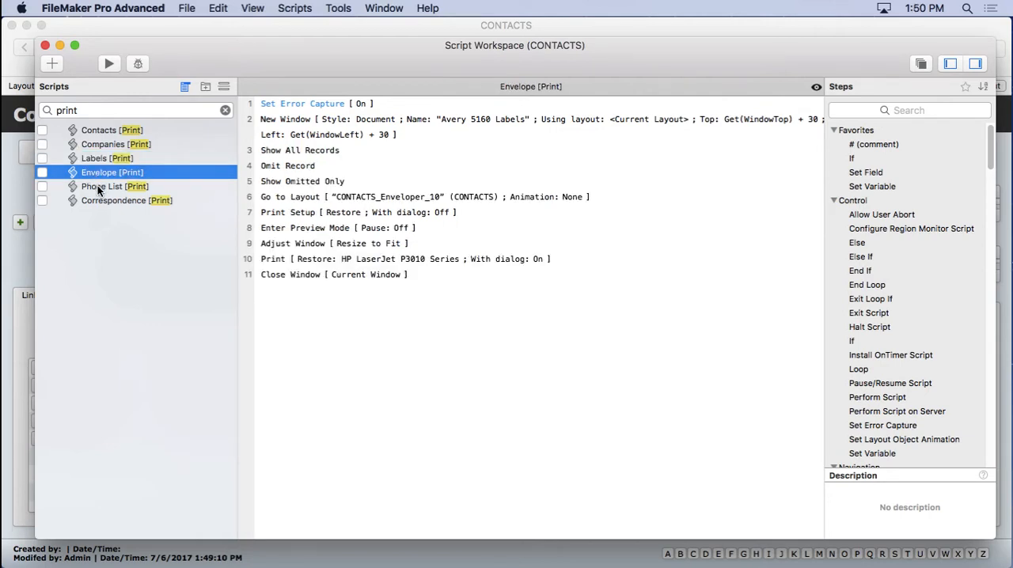
left_click(98, 188)
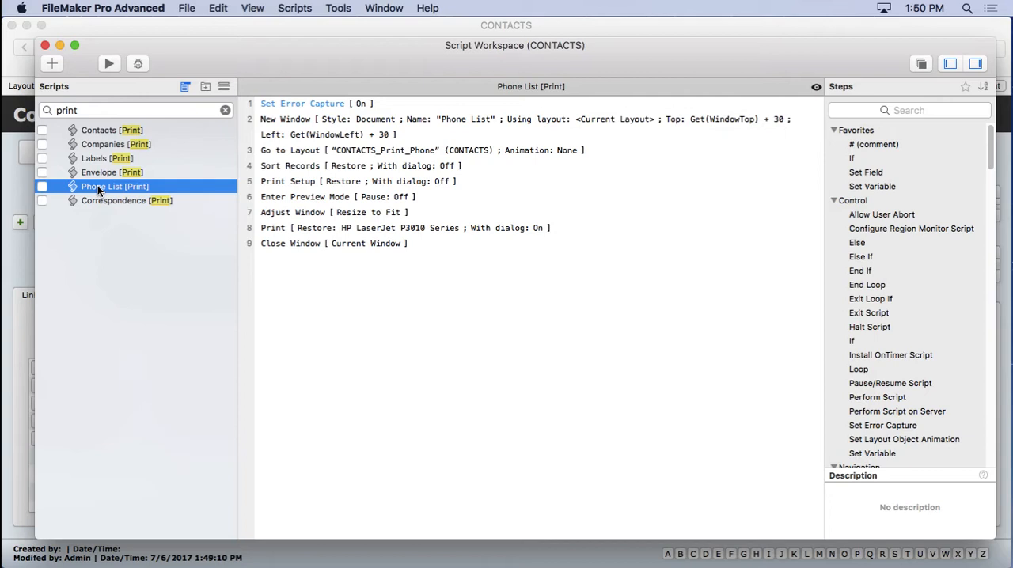
left_click(109, 130)
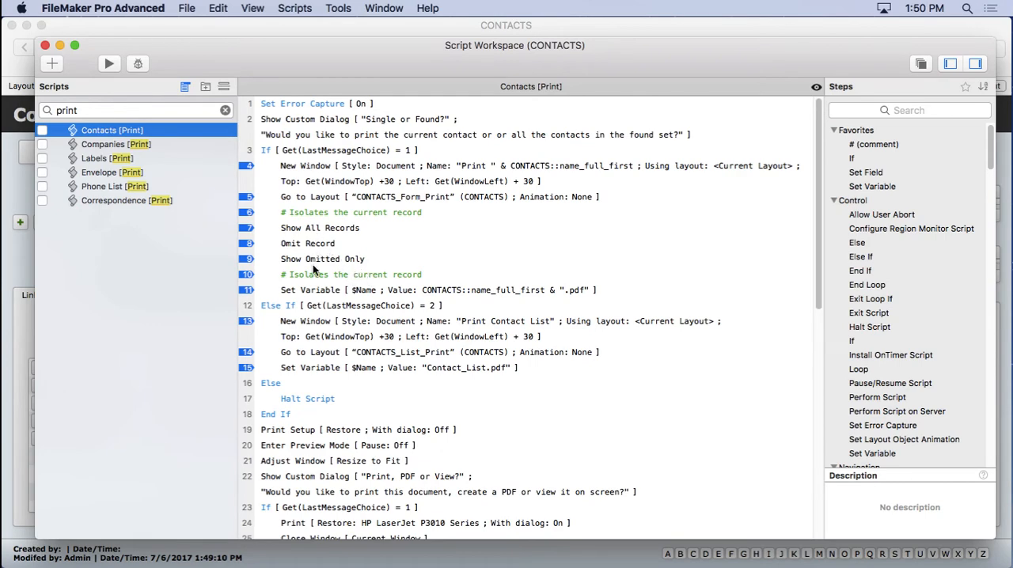
scroll(333, 269, "down", 10)
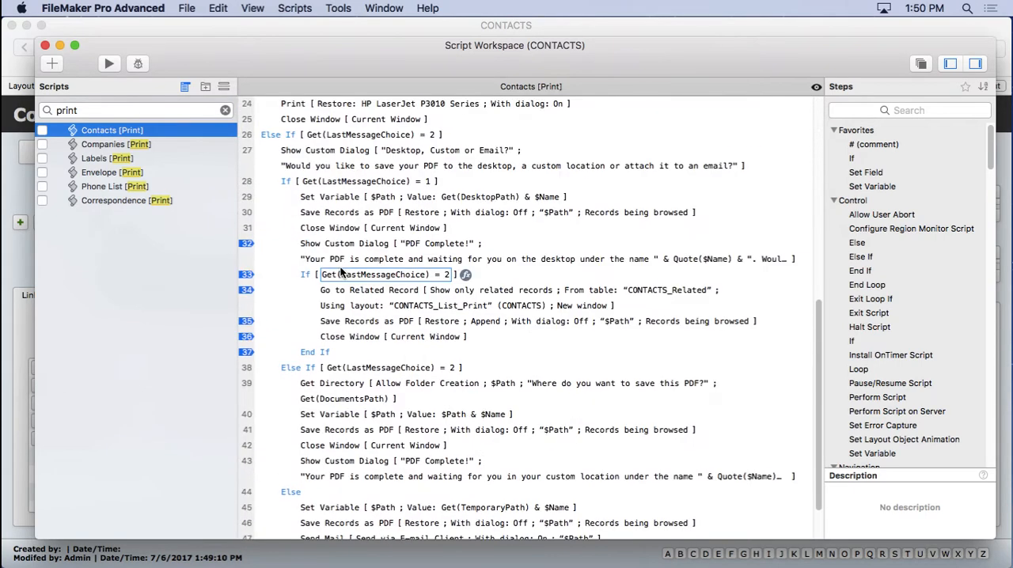
scroll(340, 271, "up", 10)
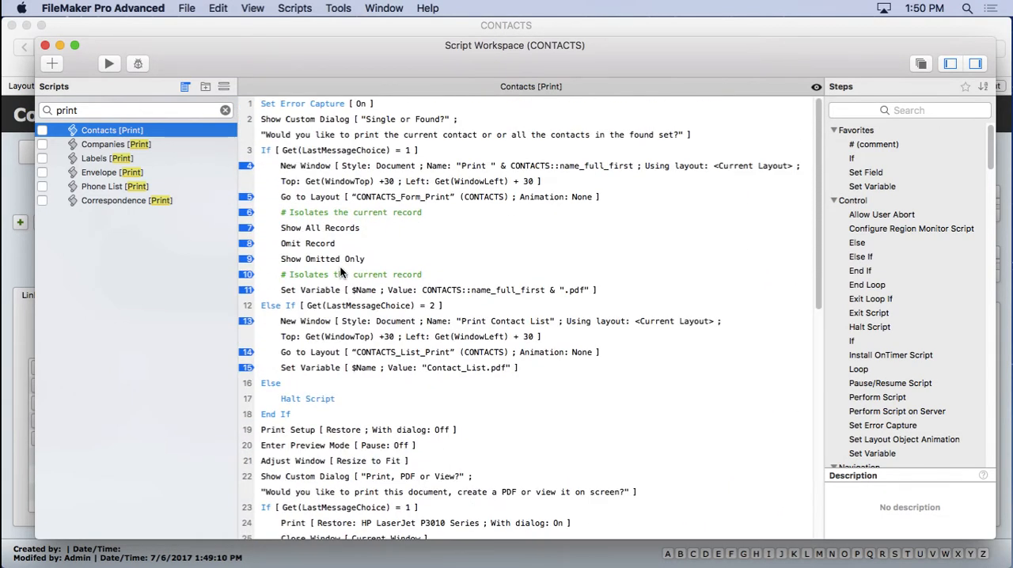
left_click(45, 46)
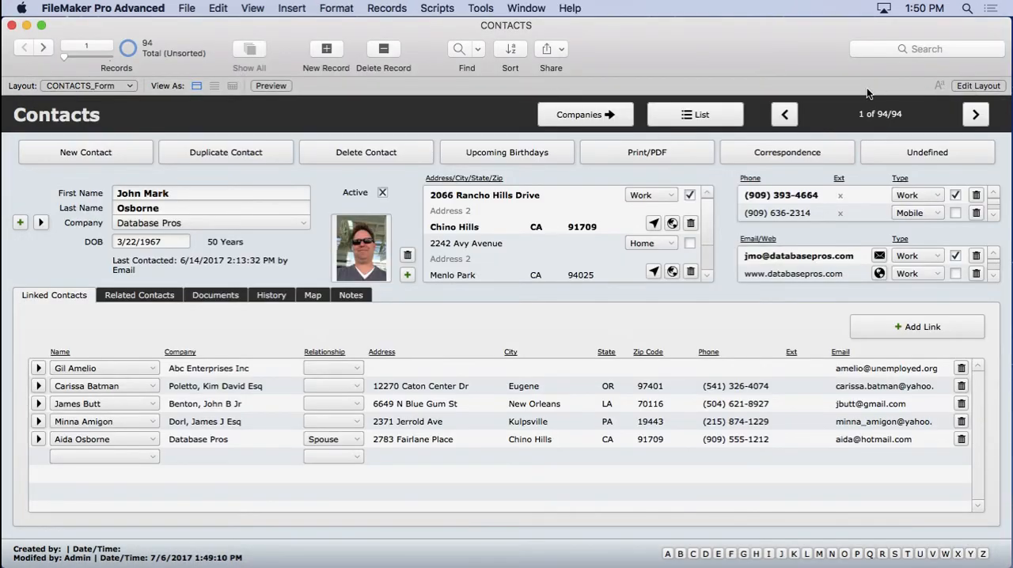
- Enter Layout mode and open the CONTACTS_Print_Phone layout from the Print layout group
left_click(975, 87)
left_click(91, 87)
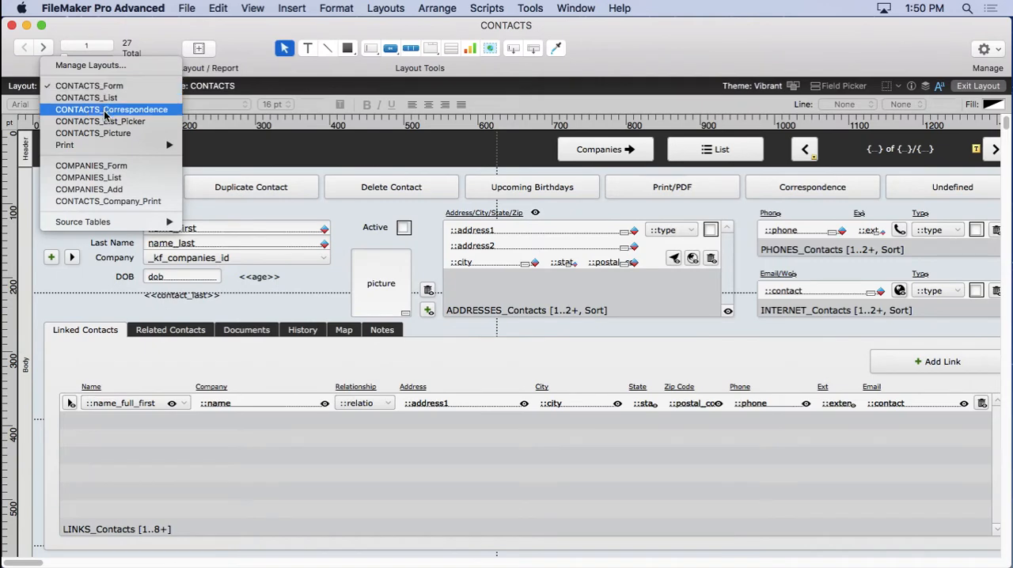
mouse_move(105, 149)
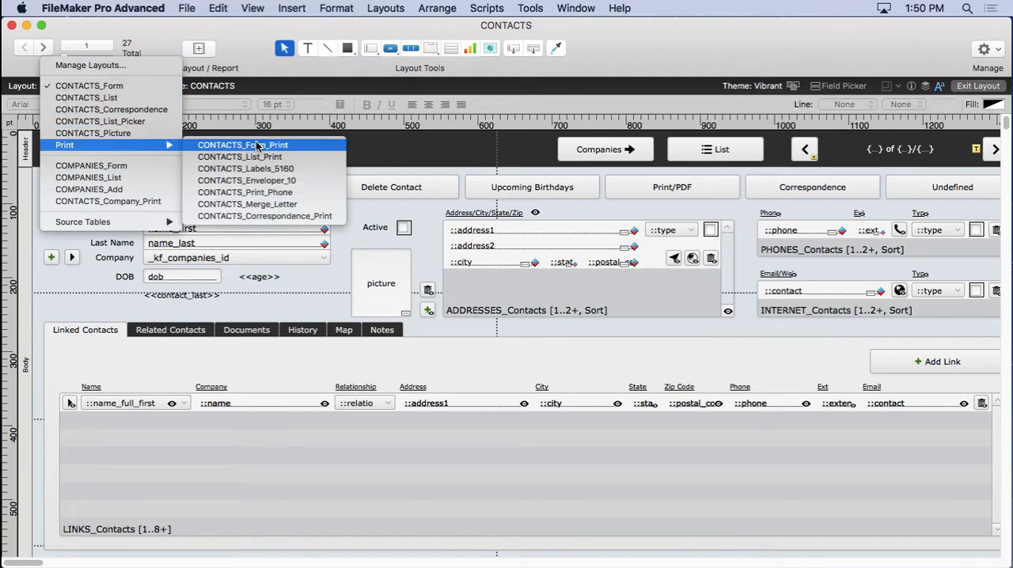
left_click(264, 196)
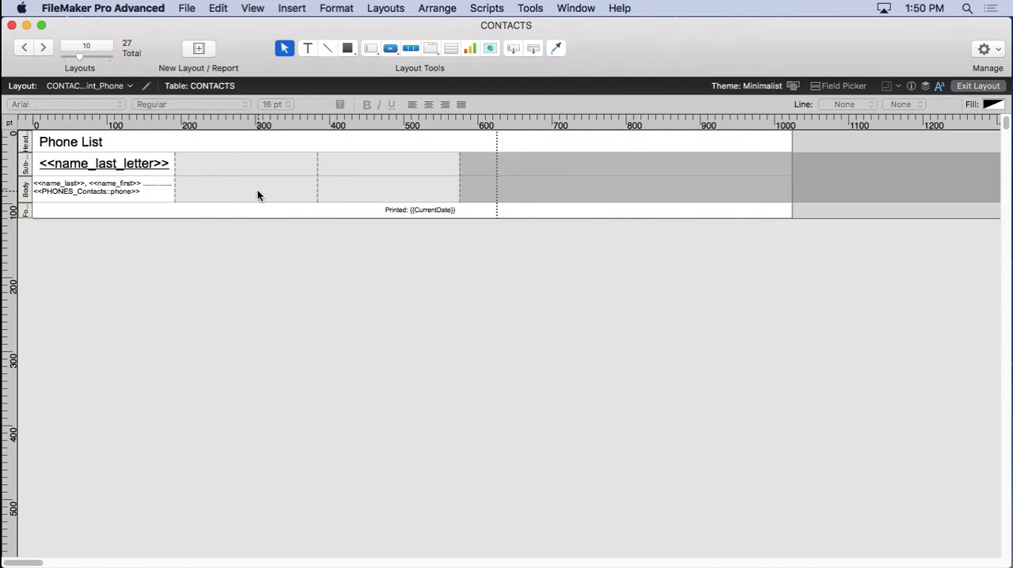
left_click(26, 168)
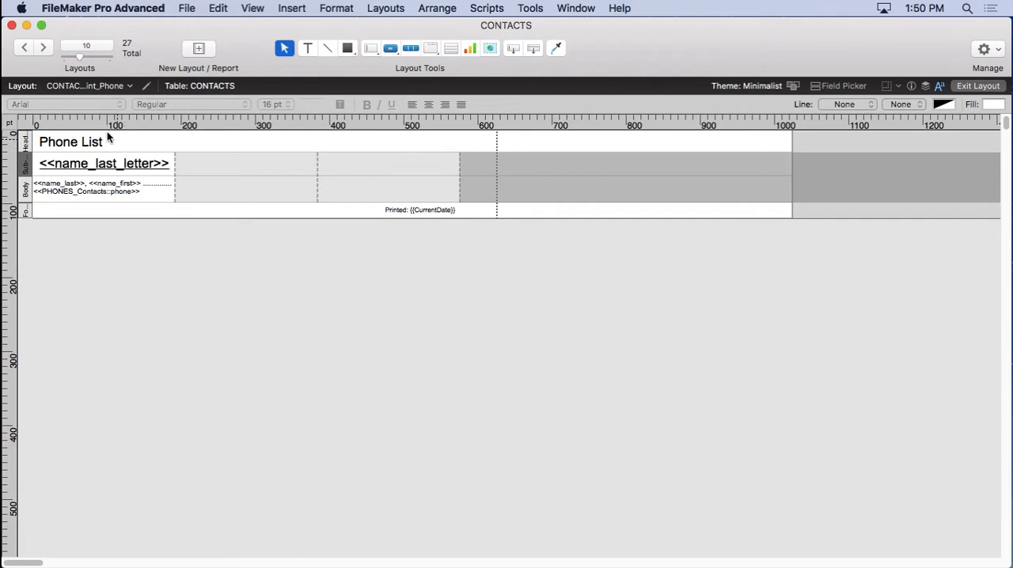
- Switch to the COMPANIES_Form layout and select its Print/PDF button
left_click(67, 85)
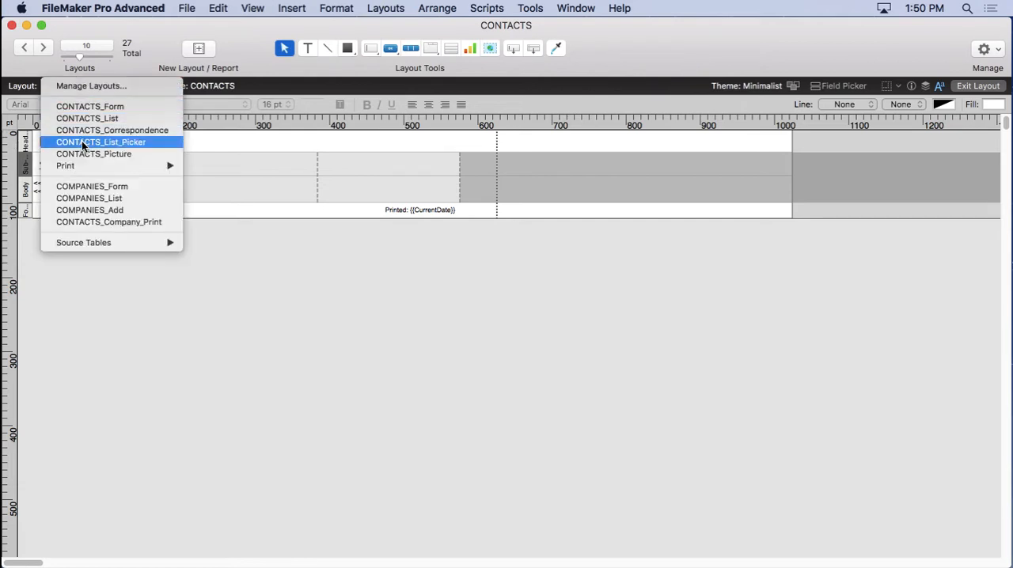
left_click(82, 183)
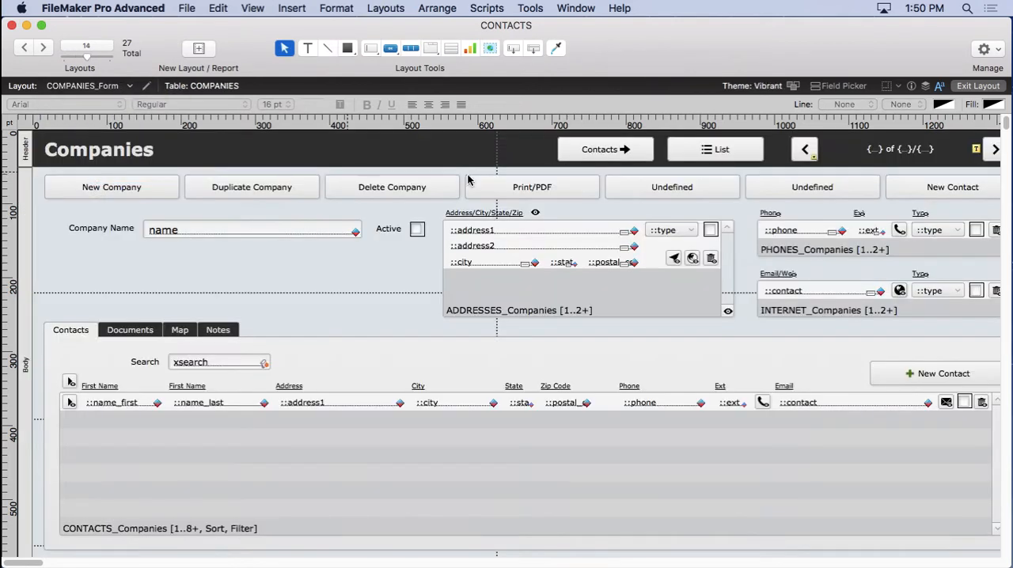
left_click(536, 194)
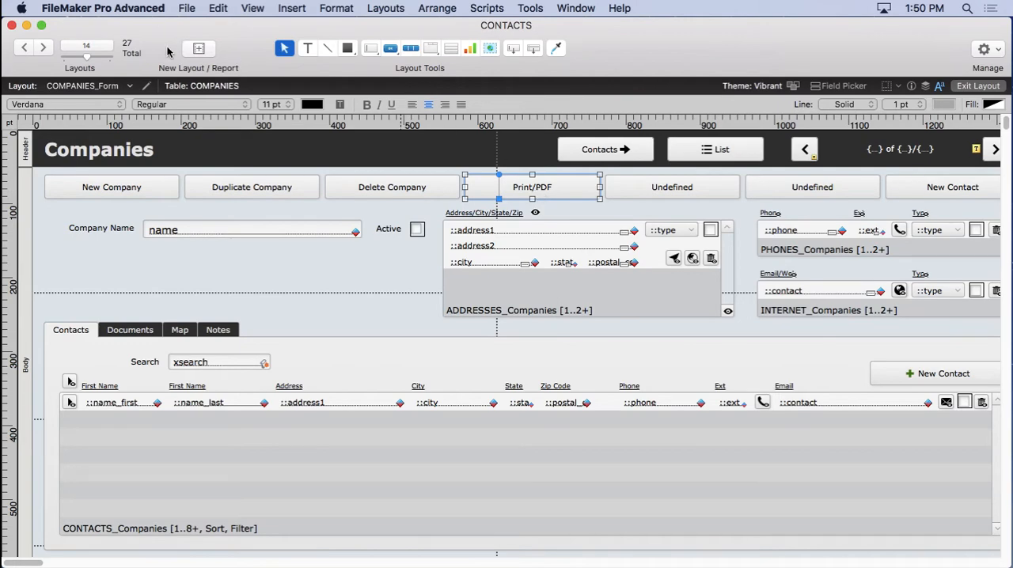
- Switch to the CONTACTS_Form layout and return to Browse mode
left_click(109, 89)
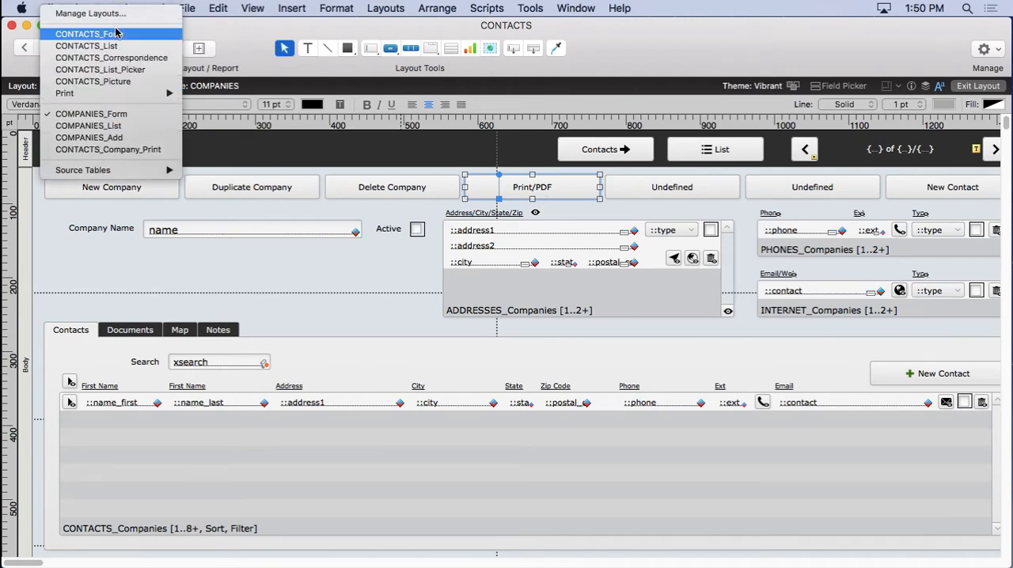
left_click(116, 34)
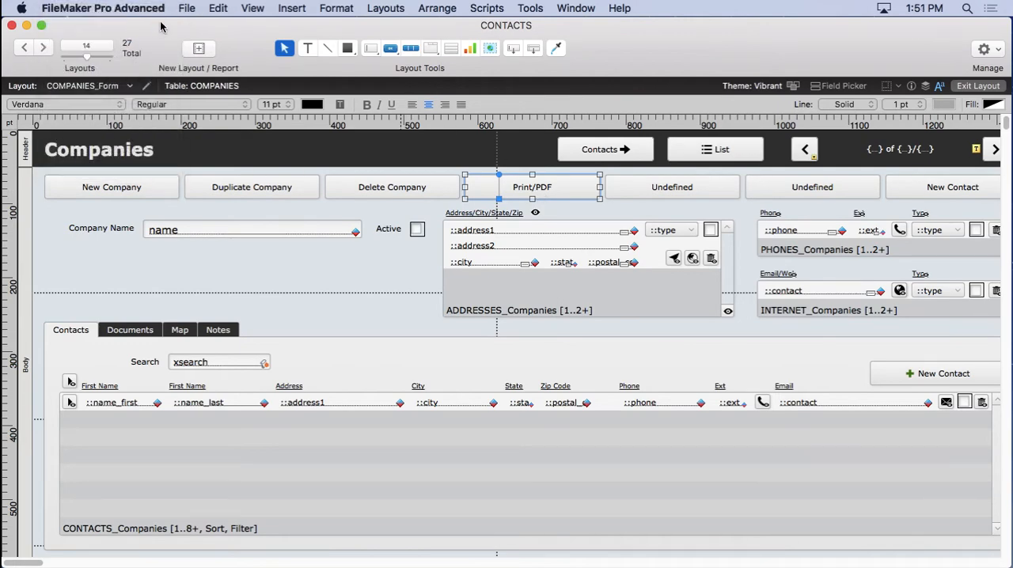
left_click(253, 8)
left_click(259, 28)
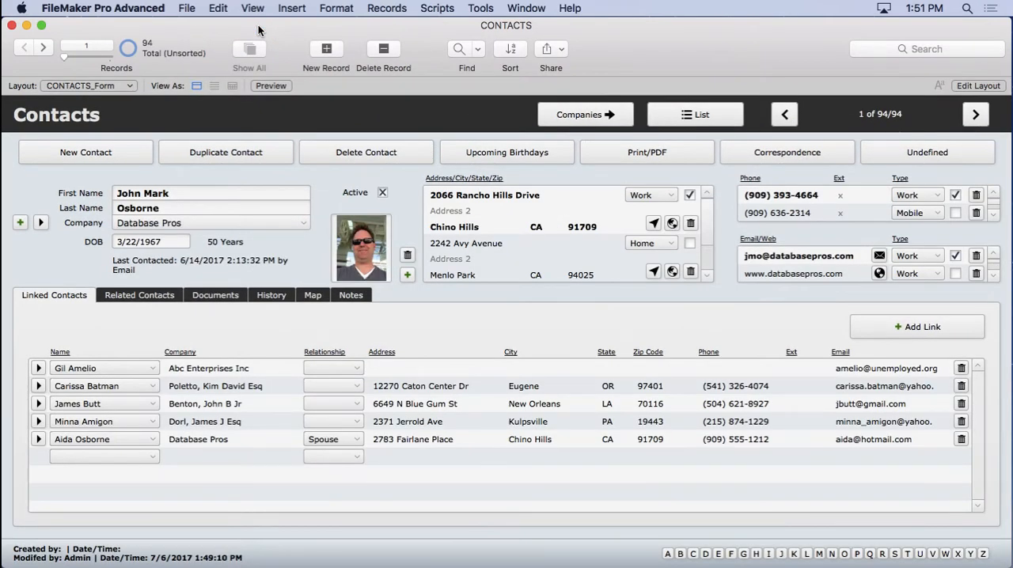
- Open the Correspondence screen and insert the First Name merge field into the letter
left_click(744, 152)
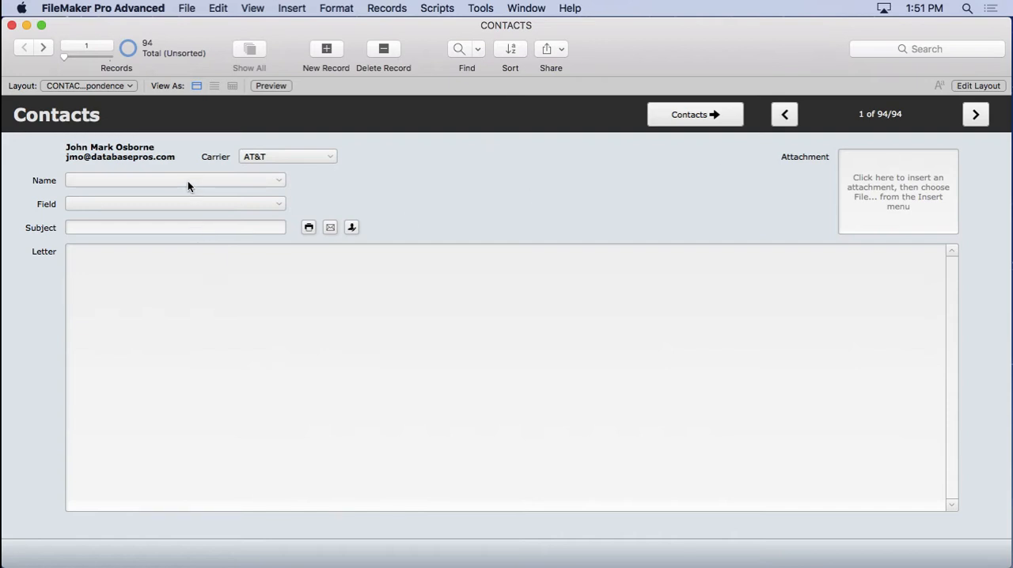
left_click(166, 208)
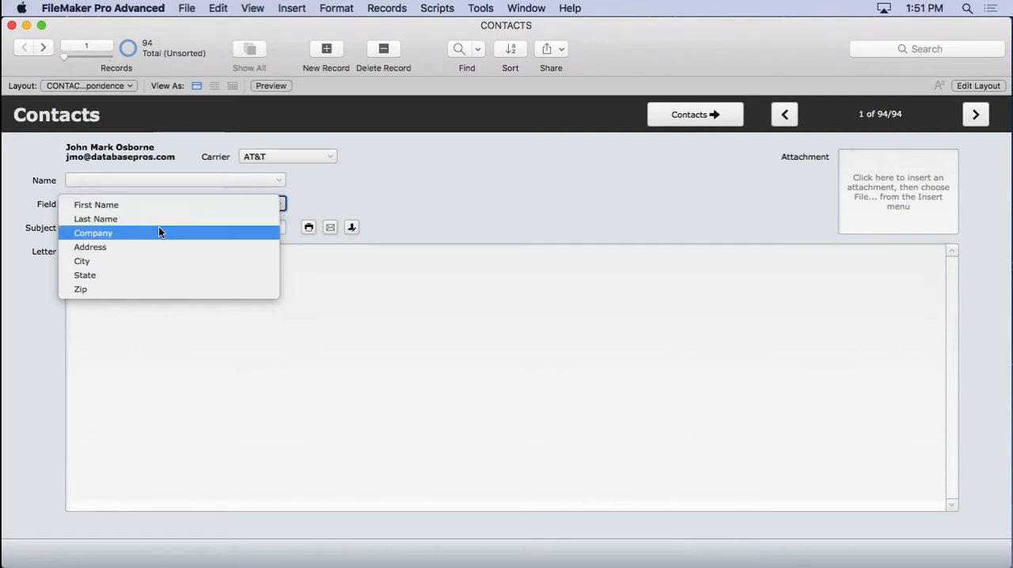
left_click(157, 209)
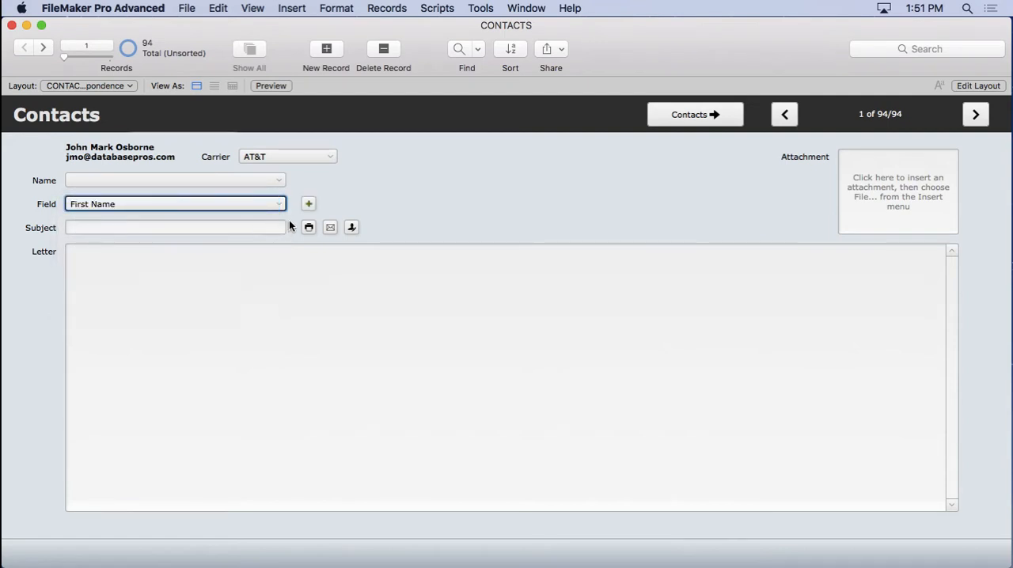
left_click(307, 205)
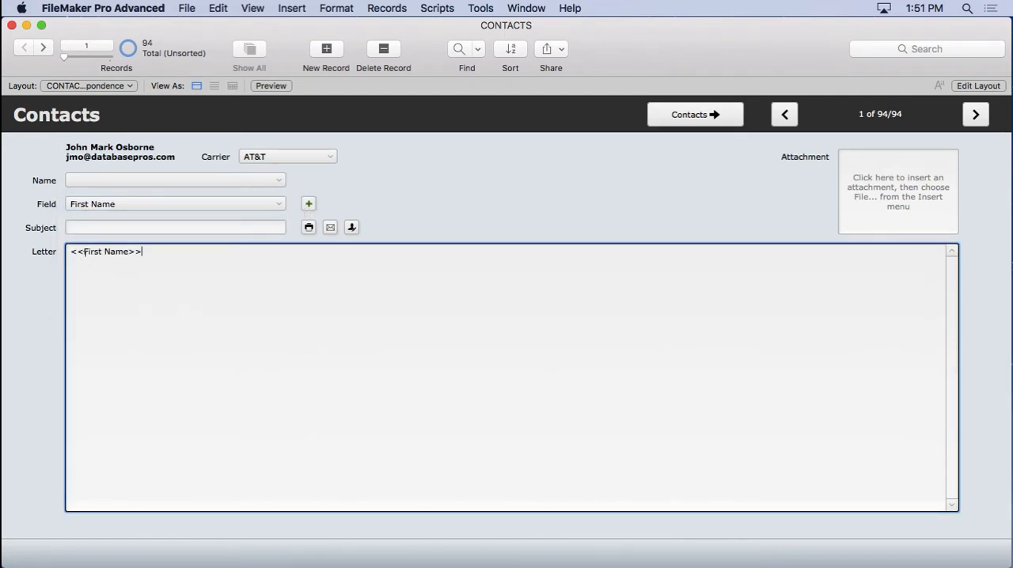
- Load the saved DevCon Letter template into the correspondence form and try its action beside the Subject
left_click_drag(83, 252, 68, 256)
triple_click(147, 250)
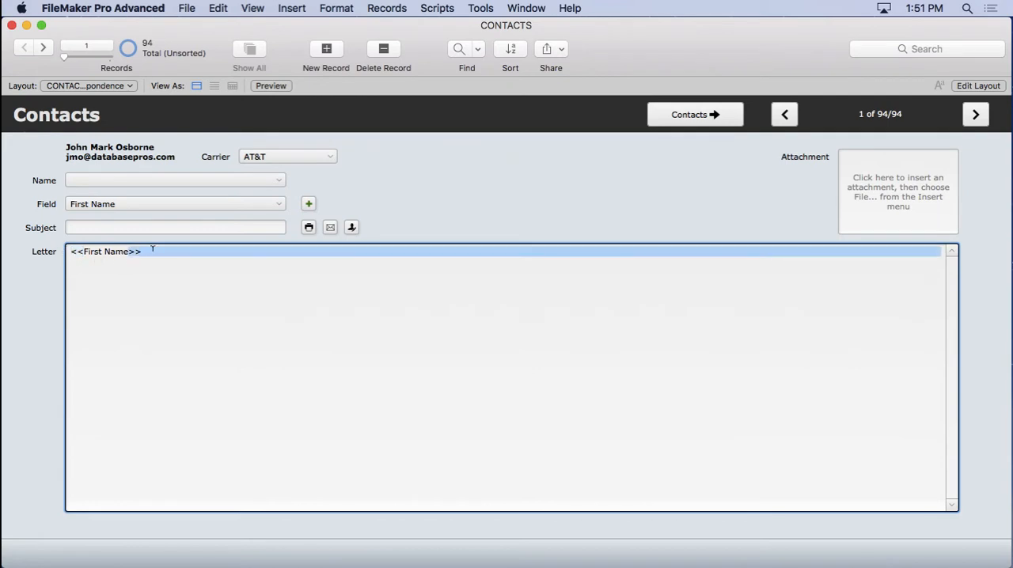
left_click(390, 199)
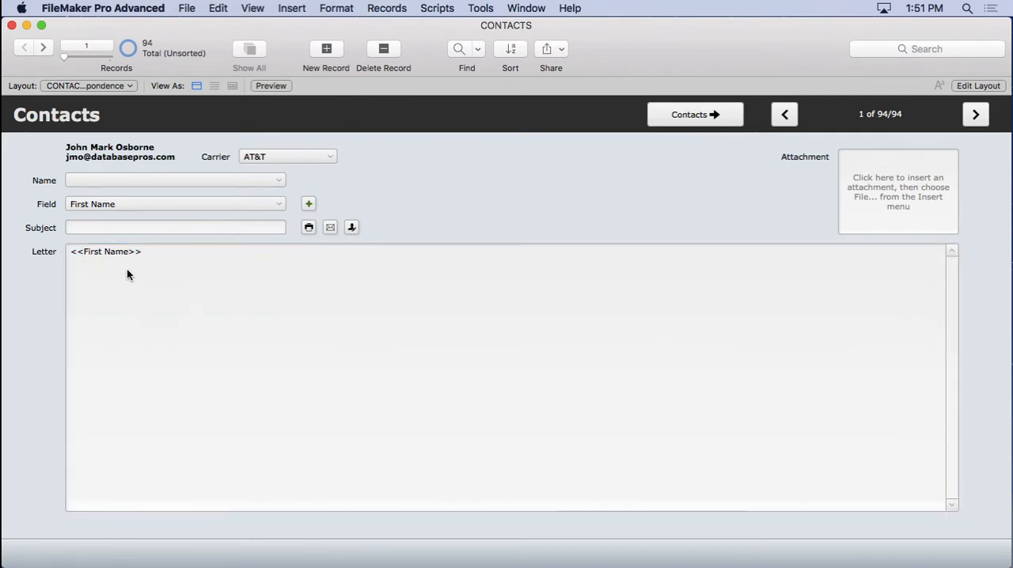
left_click(118, 183)
left_click(119, 183)
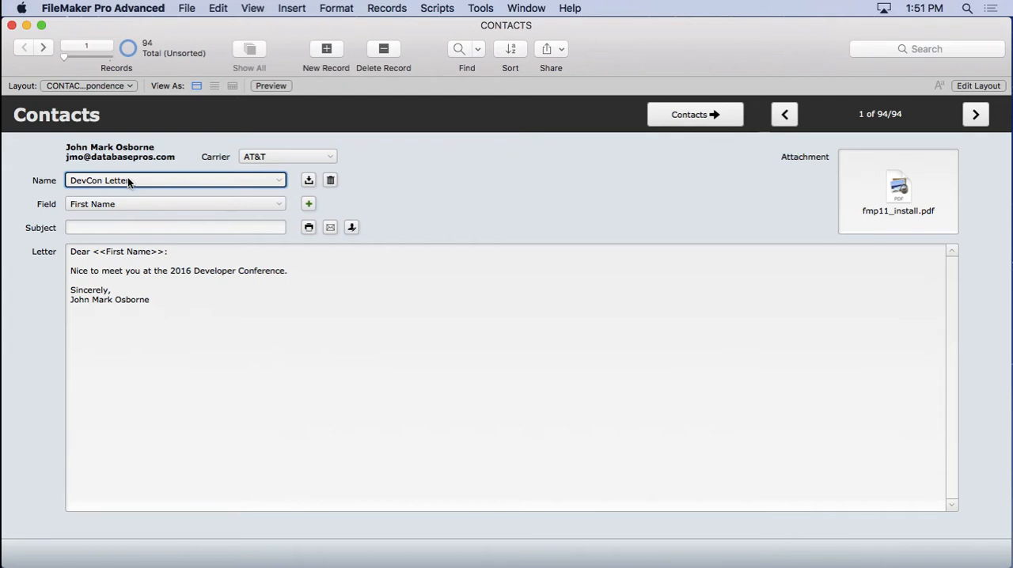
left_click(114, 228)
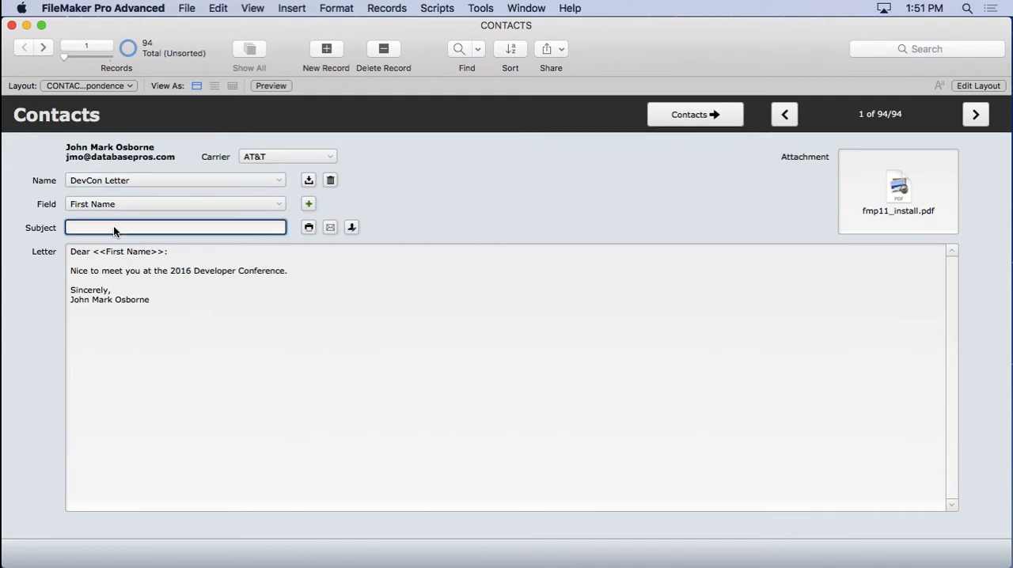
left_click(350, 228)
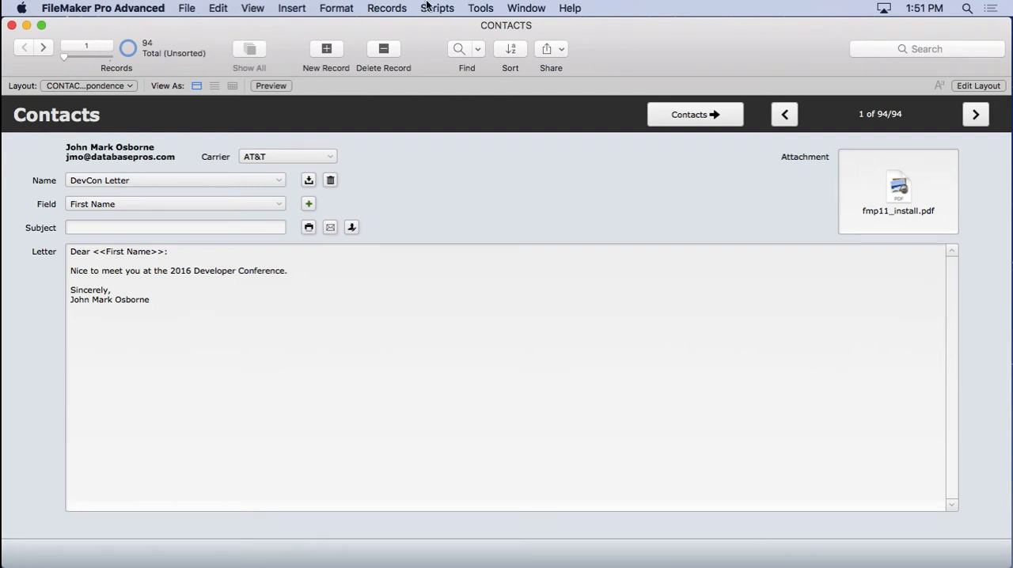
- Open Manage Database and select the letter field in the CONTACTS table
left_click(188, 8)
mouse_move(261, 142)
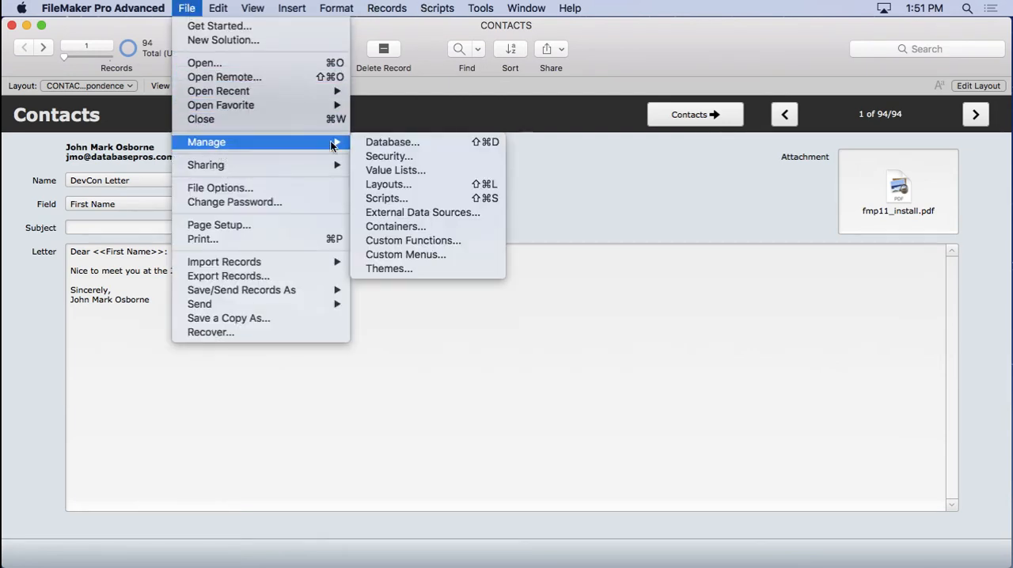
left_click(378, 142)
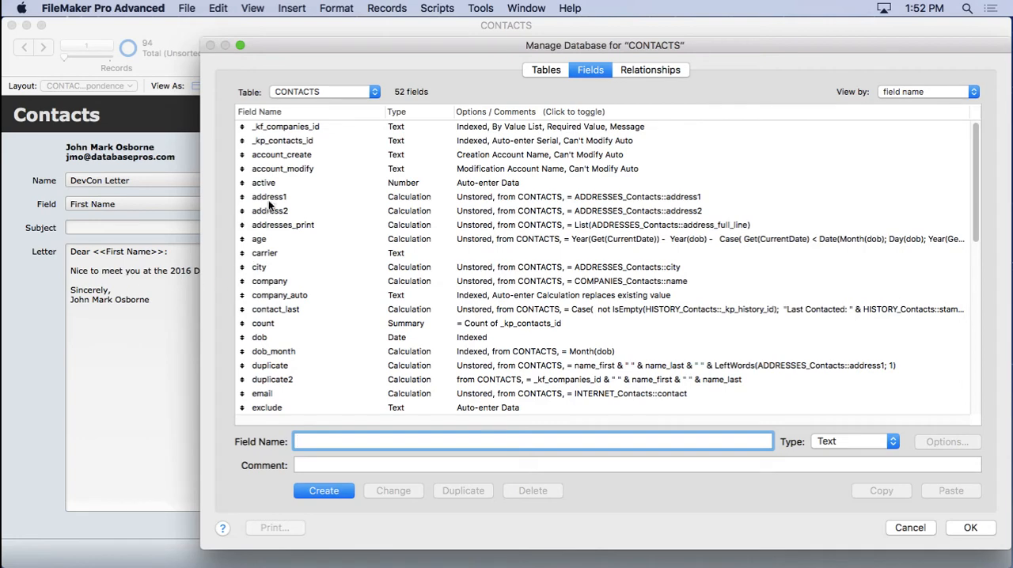
left_click(304, 90)
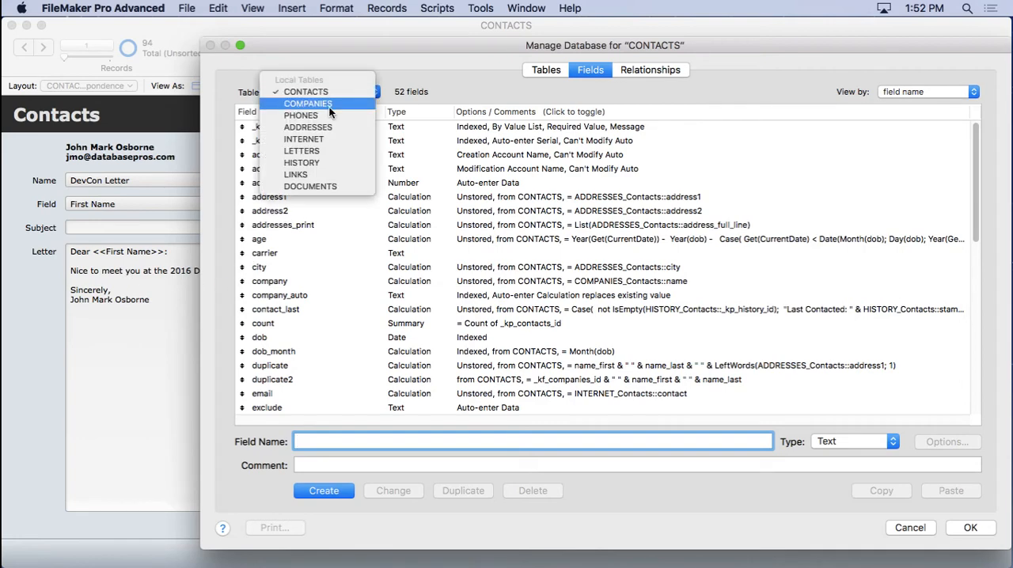
left_click(416, 185)
left_click(304, 222)
key("l")
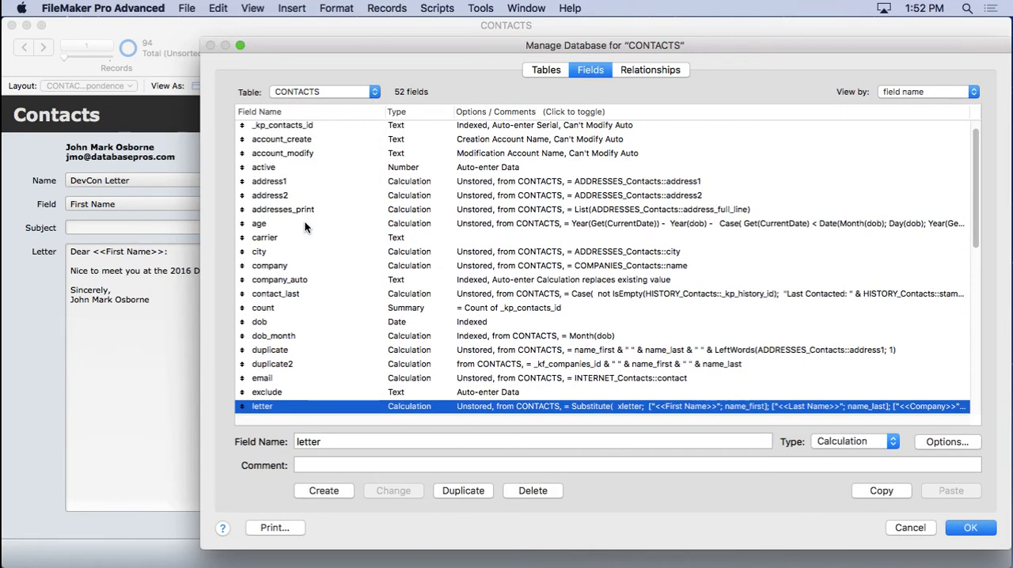
- Examine the letter field's Substitute calculation, then cancel out of both dialogs
double_click(414, 406)
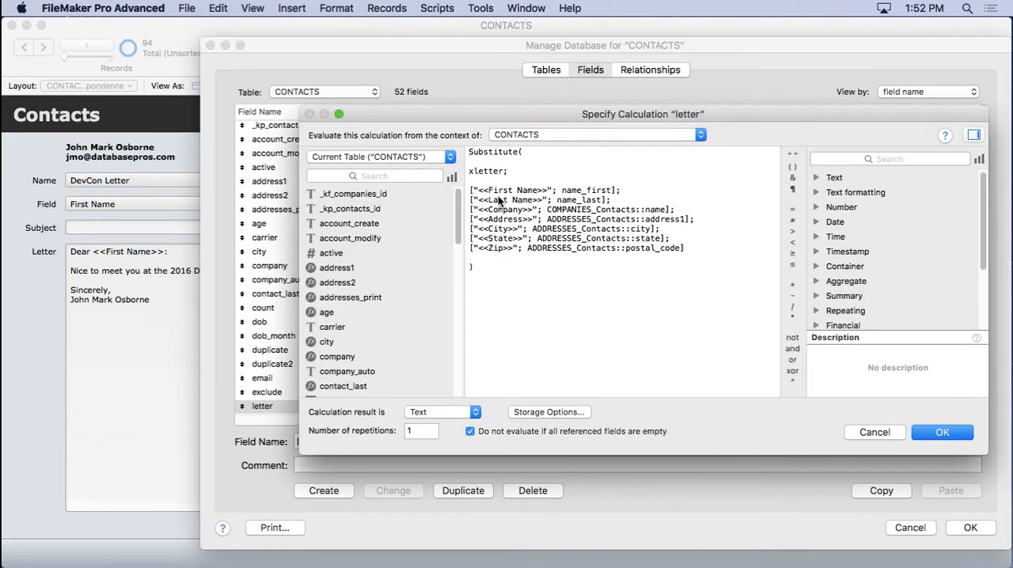
left_click_drag(477, 189, 547, 190)
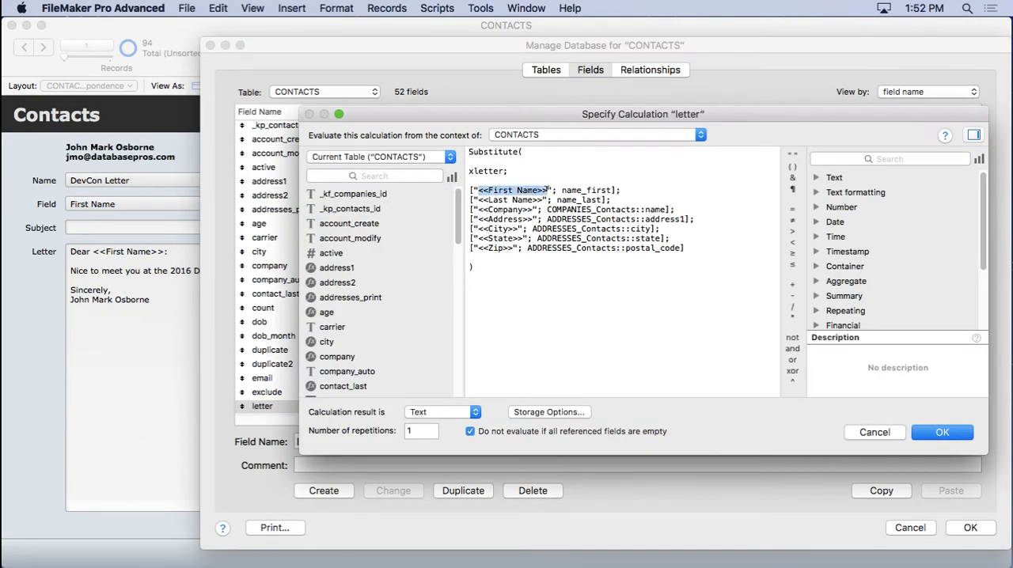
left_click_drag(478, 199, 608, 200)
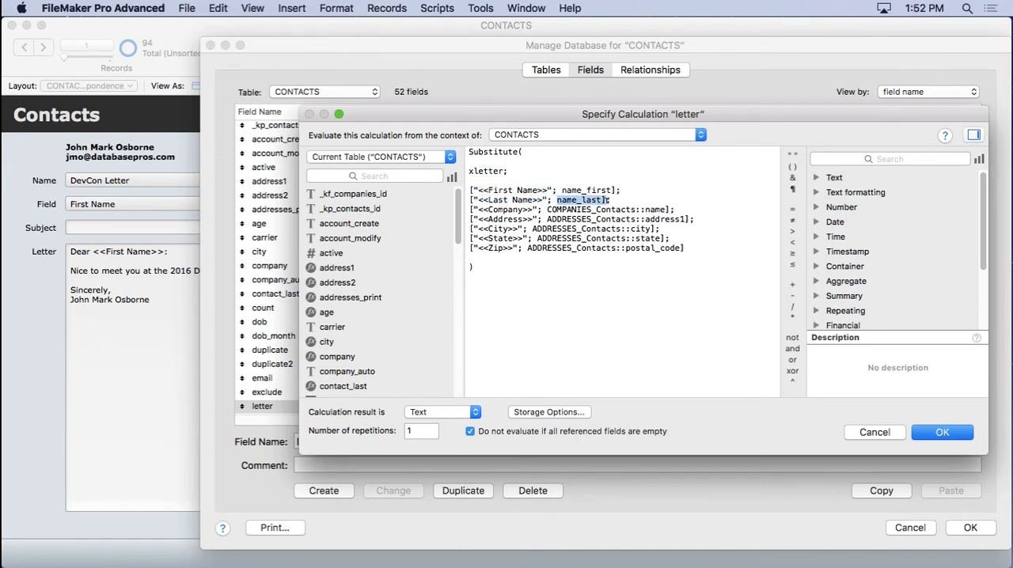
left_click(530, 284)
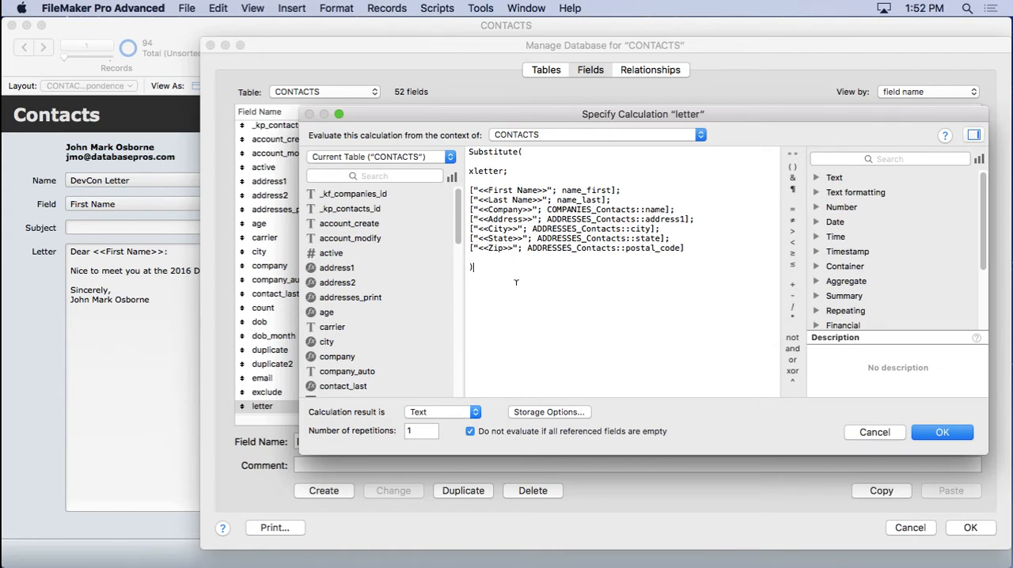
left_click(857, 437)
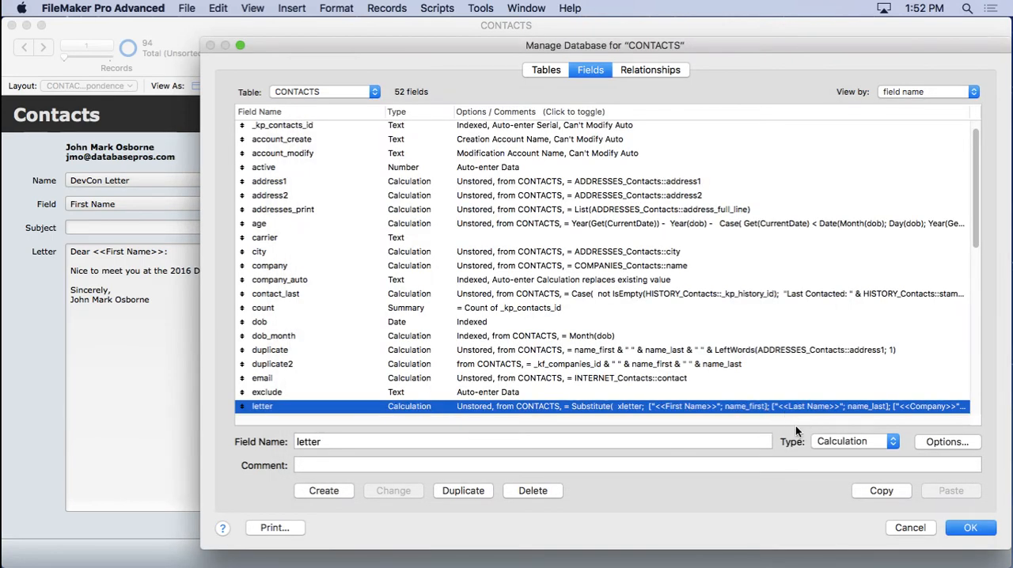
left_click(904, 527)
- Open the Script Workspace, search for history, and examine the Correspondence [History] script before closing it
left_click(438, 6)
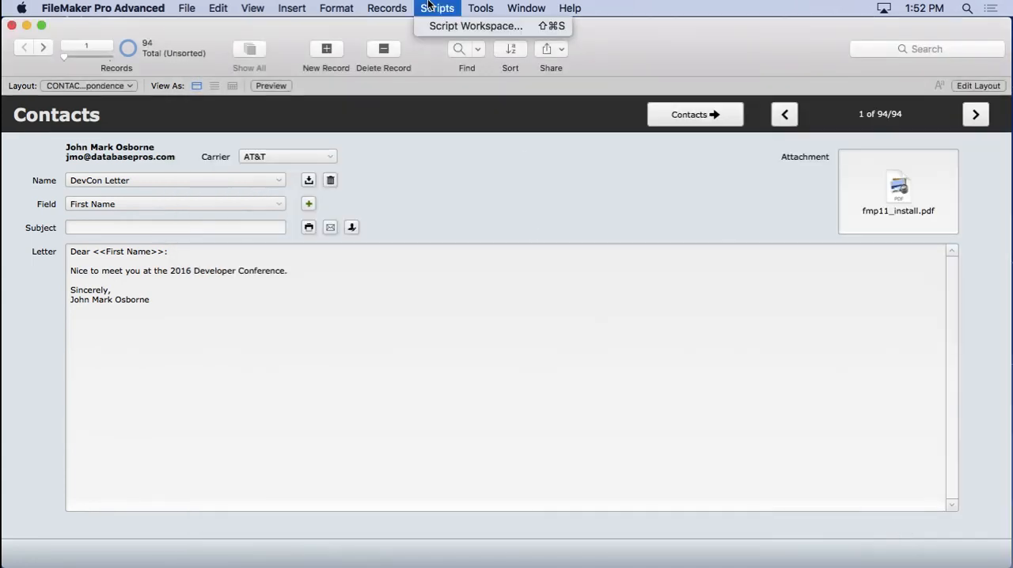
left_click(437, 27)
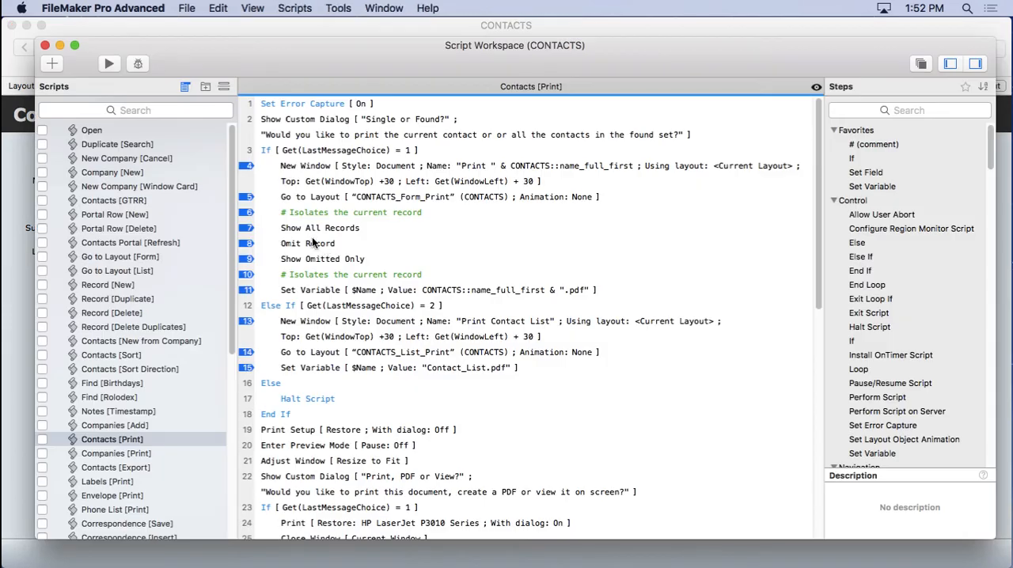
left_click(133, 110)
type("history")
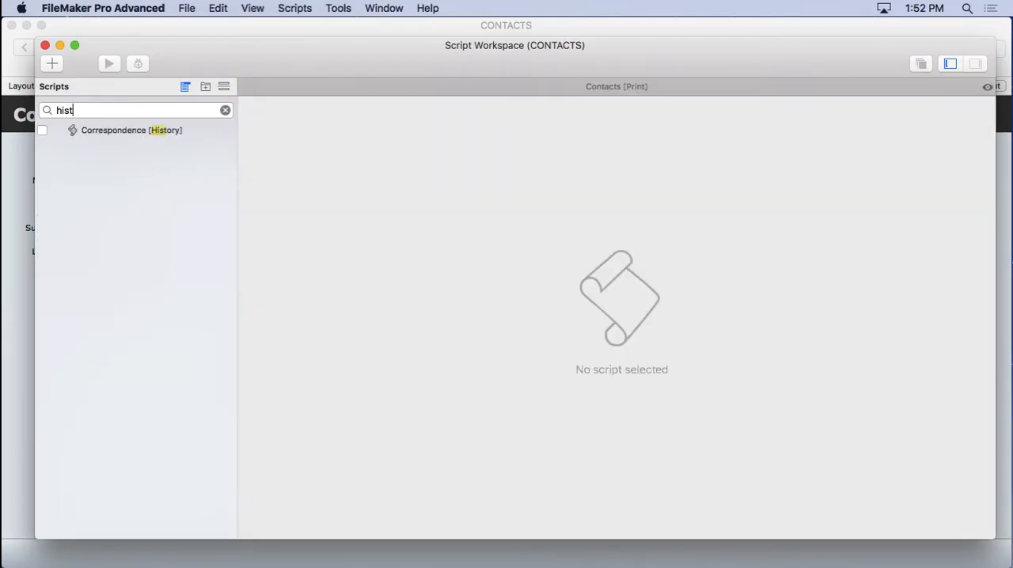
left_click(131, 131)
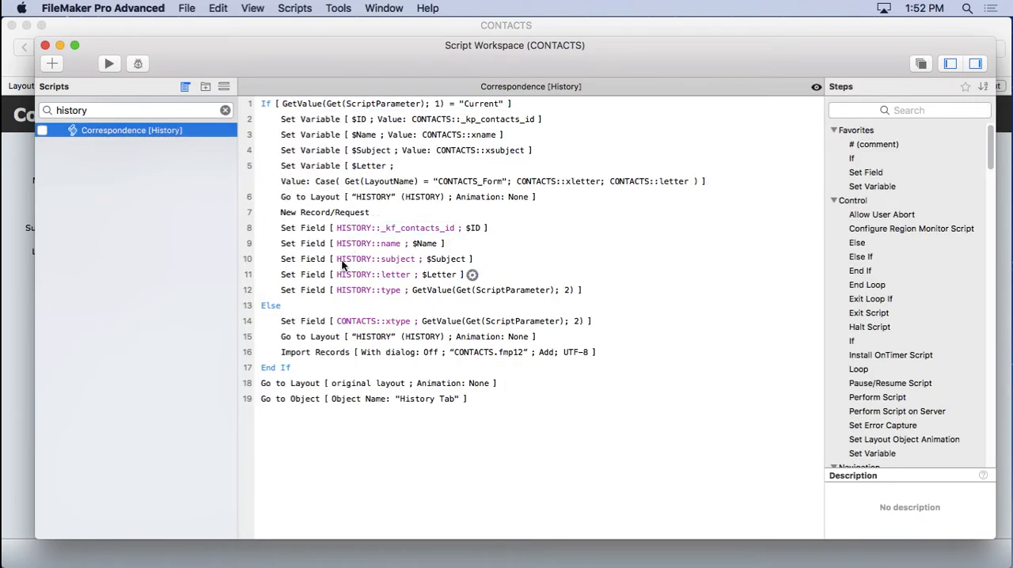
left_click(46, 45)
- Open the History tab and preview the Add Correspondence dialog's type options, then dismiss it
left_click(678, 116)
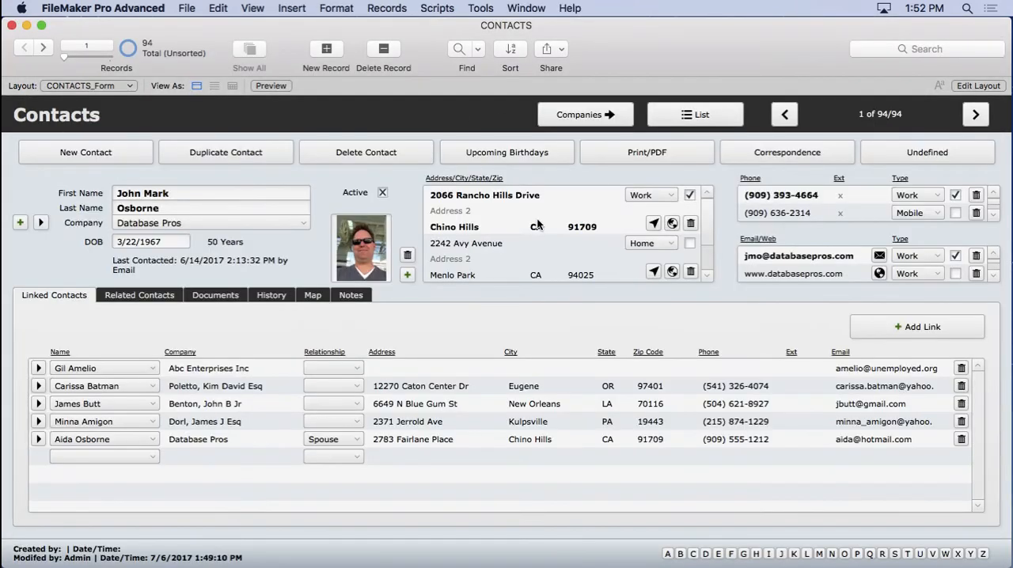
left_click(269, 296)
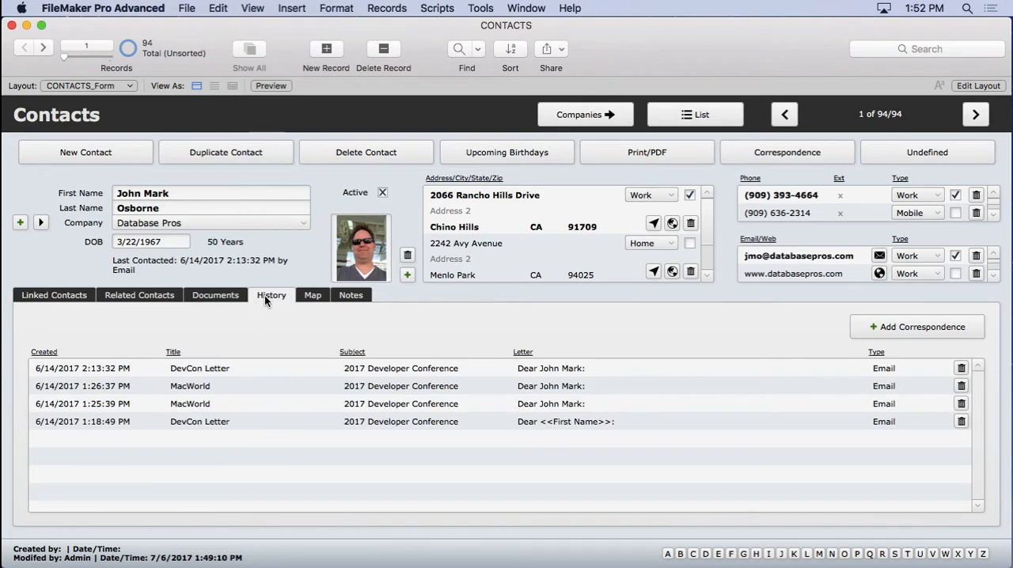
left_click(894, 329)
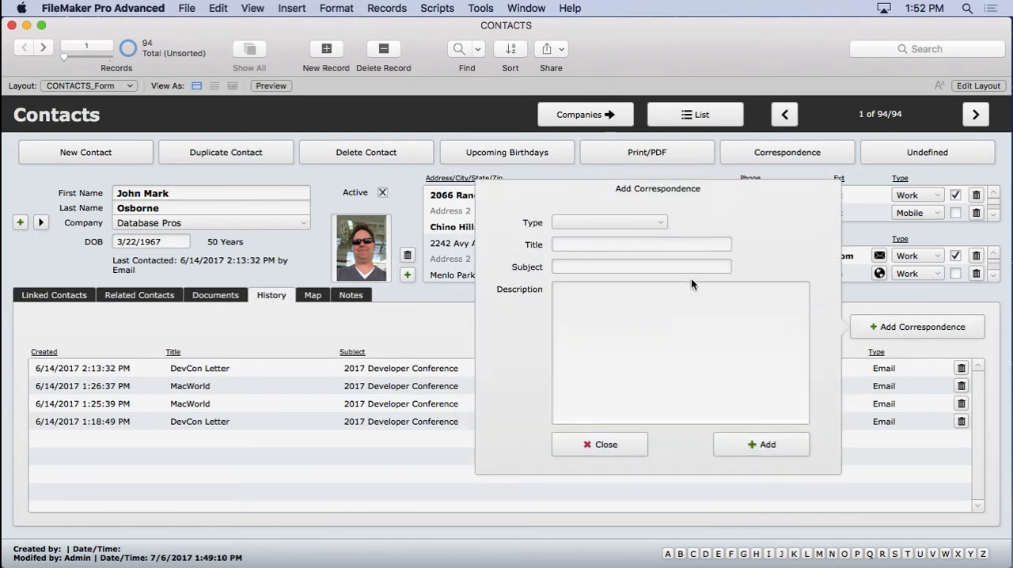
left_click(605, 223)
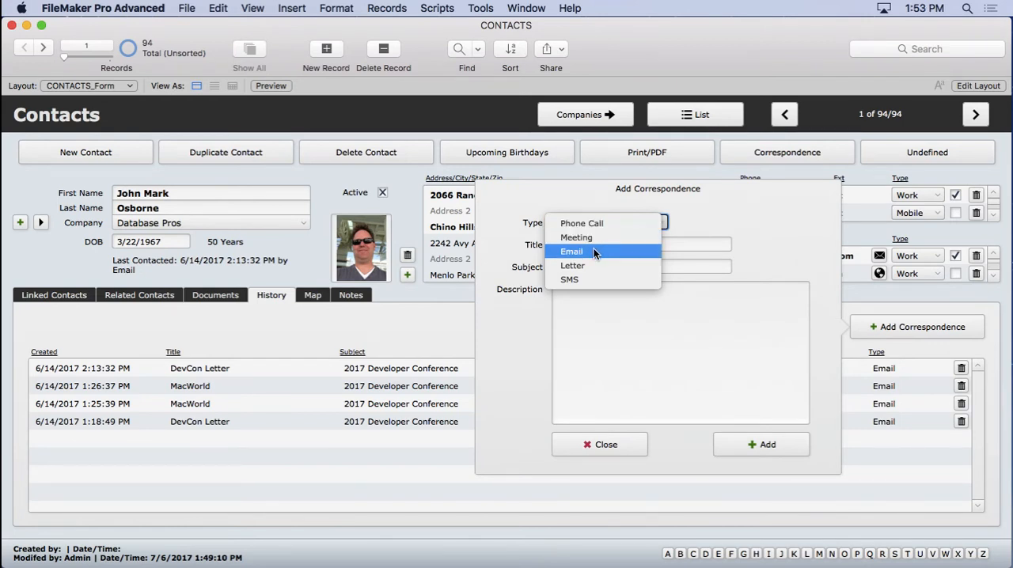
left_click(767, 219)
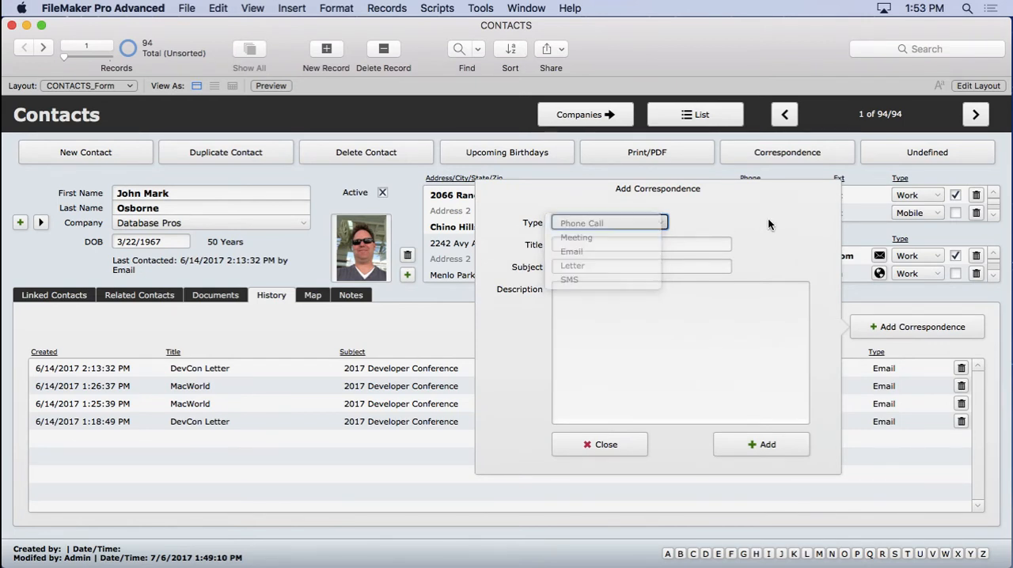
left_click(864, 288)
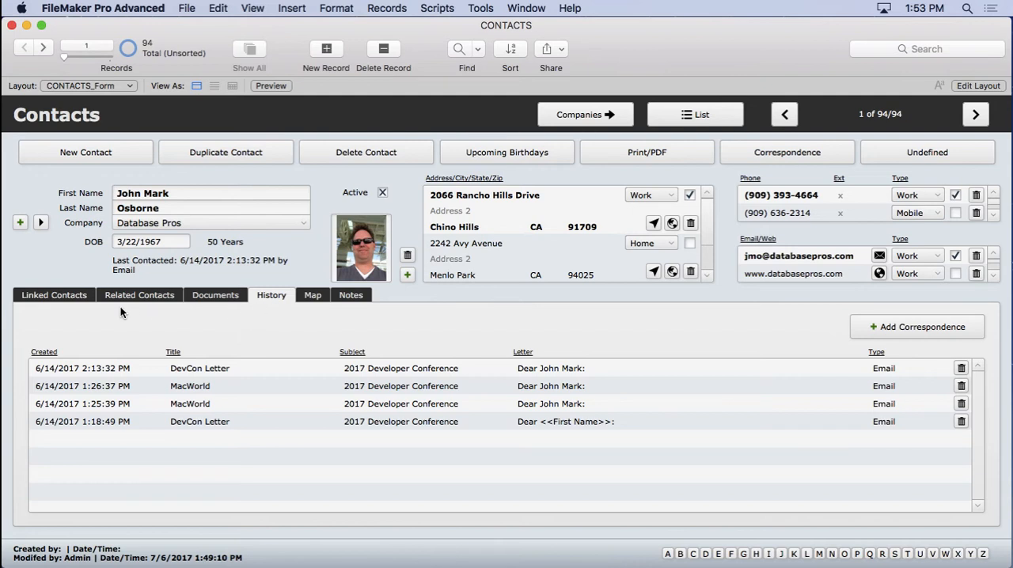
- Return to the Linked Contacts tab, open the first linked contact in a new window, then close it
left_click(76, 297)
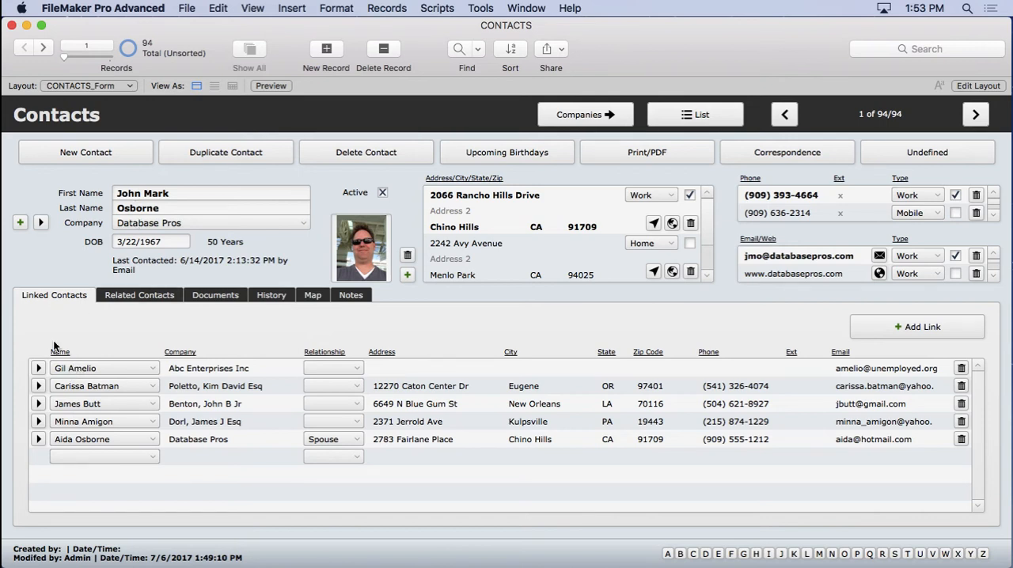
left_click(37, 367)
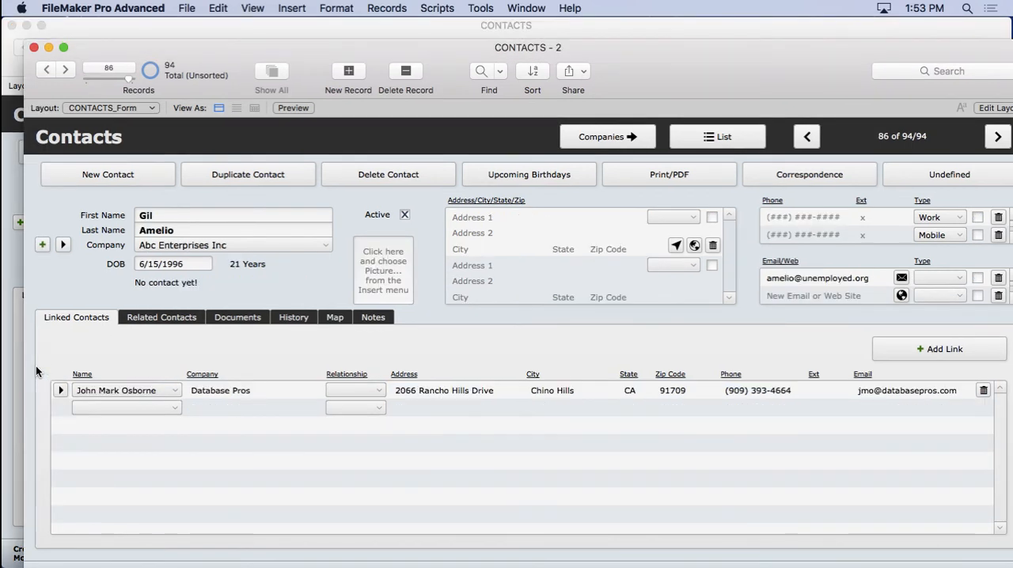
left_click(34, 48)
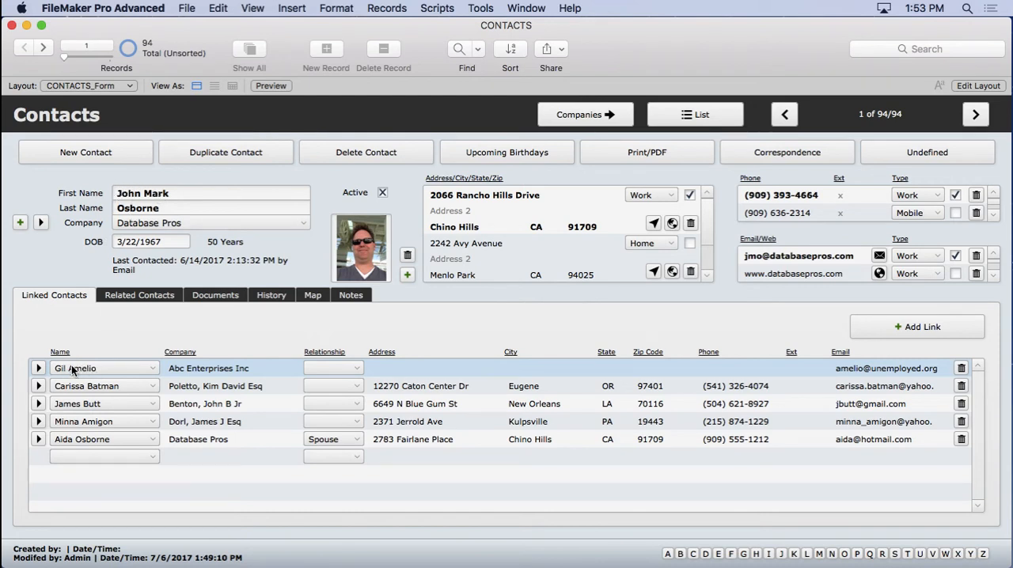
left_click(69, 331)
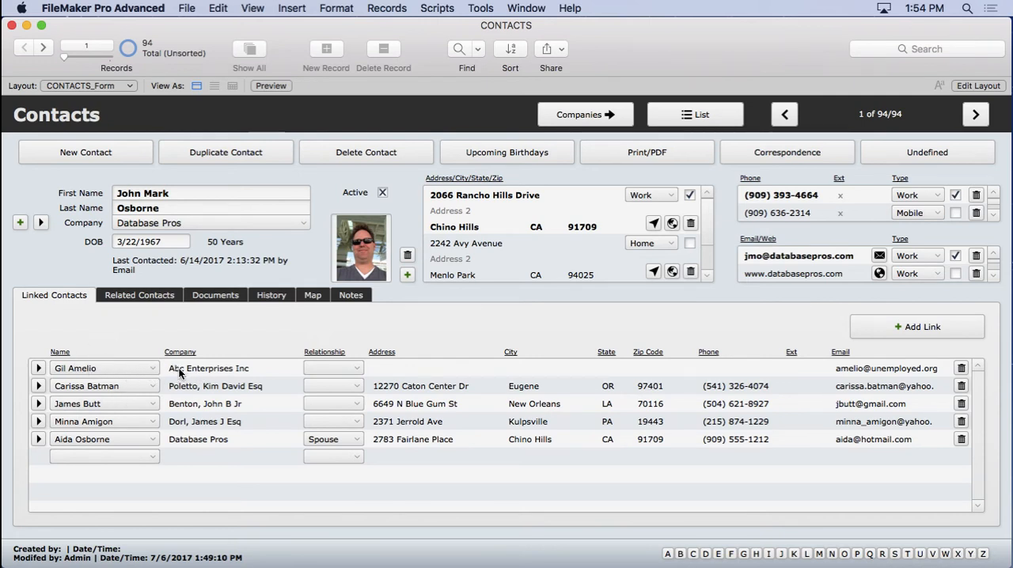
- Open Manage Database, examine the relationships graph around LINKS_Contacts and the CONTACTS_Links occurrences, then cancel and discard changes
left_click(187, 7)
mouse_move(328, 144)
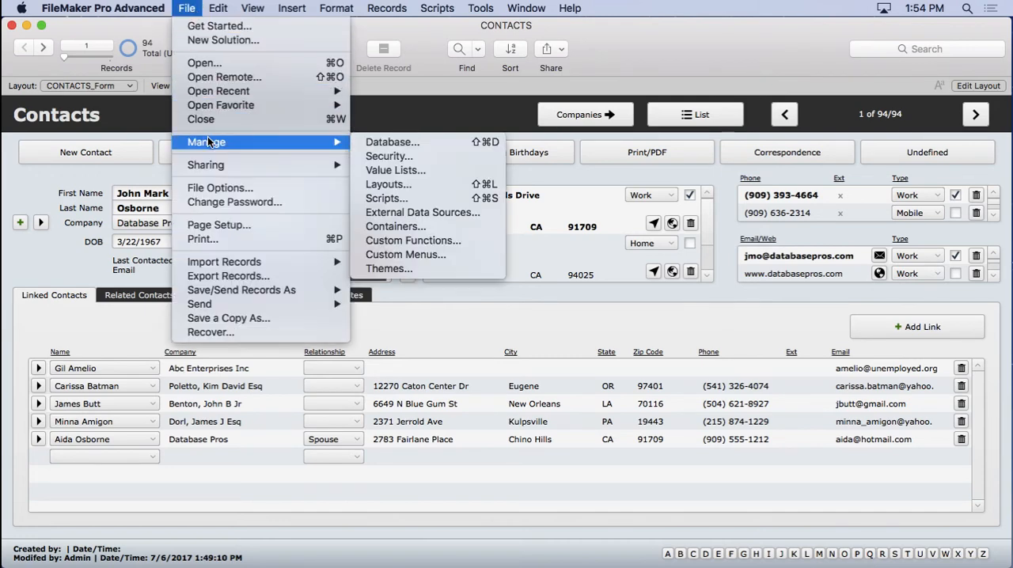
left_click(398, 143)
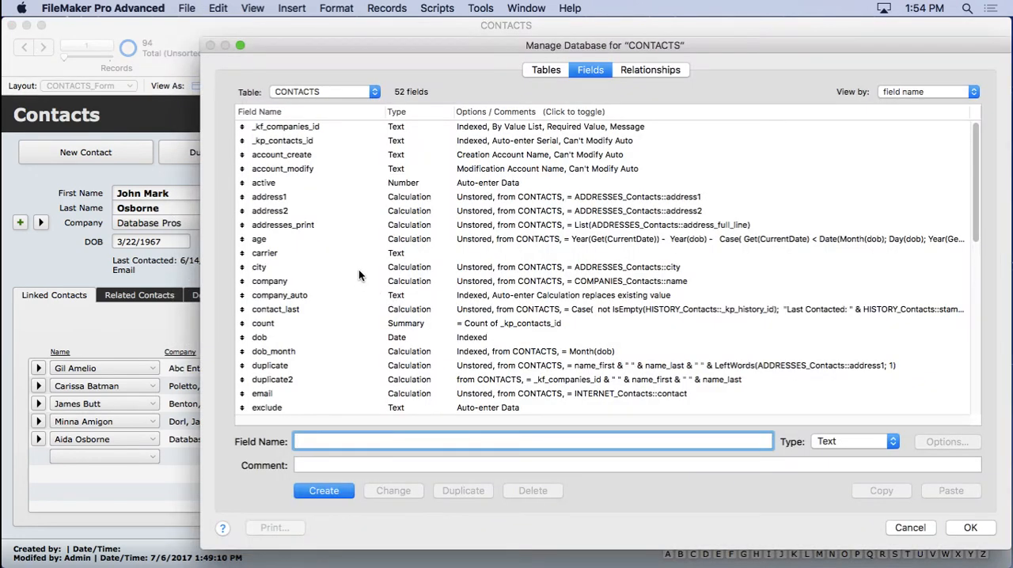
left_click(647, 70)
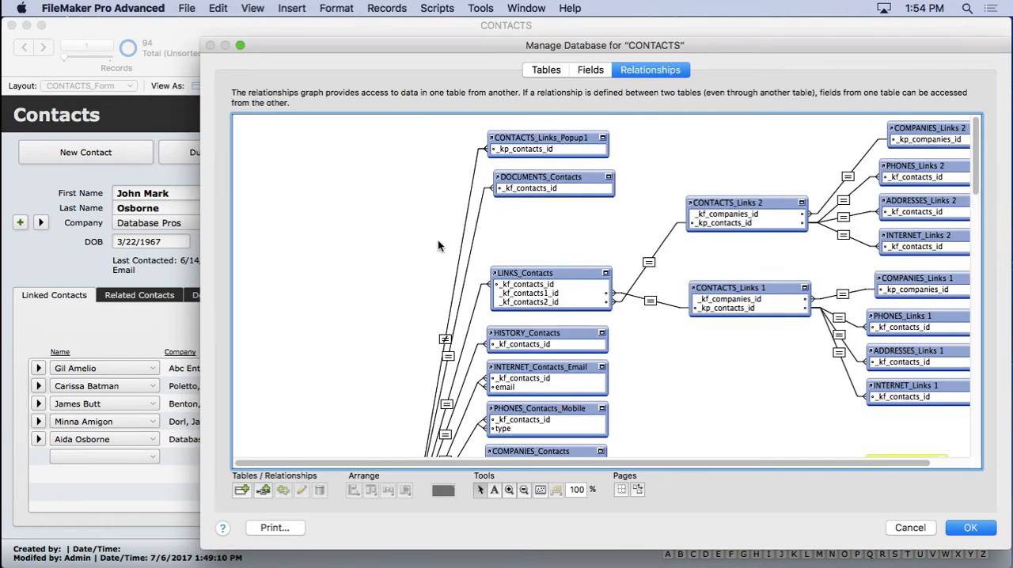
scroll(589, 247, "right", 2)
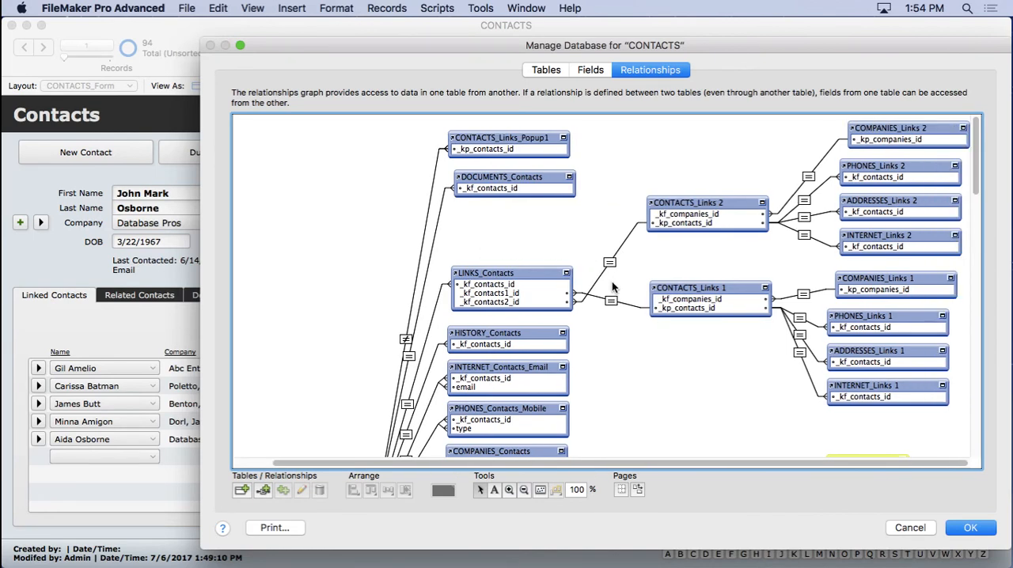
left_click(494, 275)
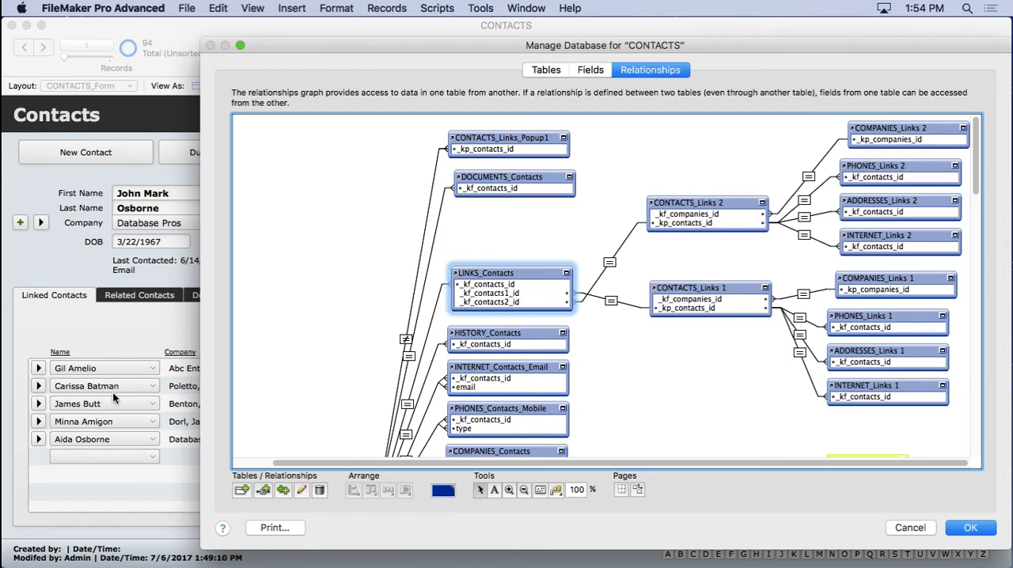
left_click(667, 207)
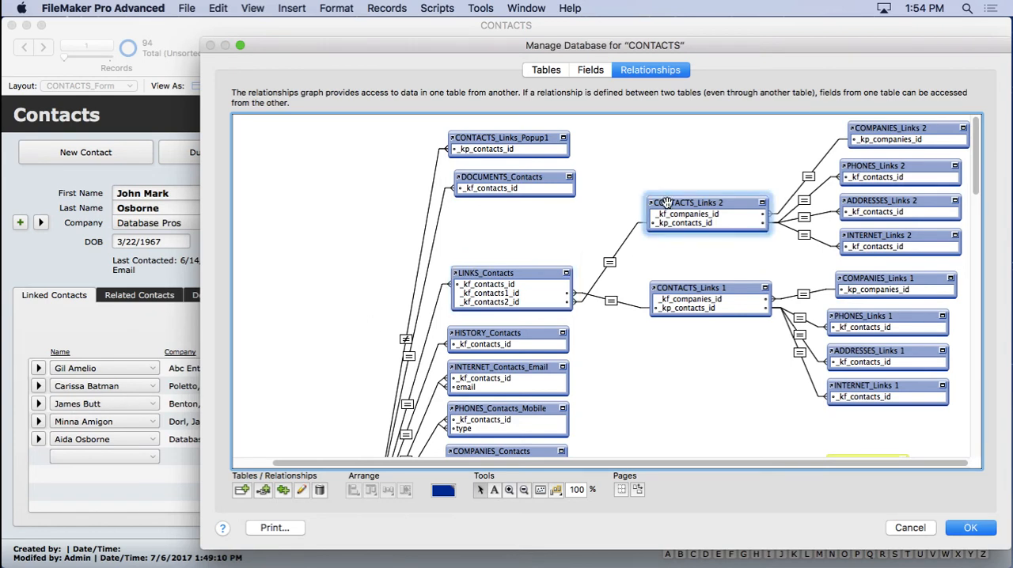
left_click(679, 289)
left_click(679, 204)
left_click(918, 535)
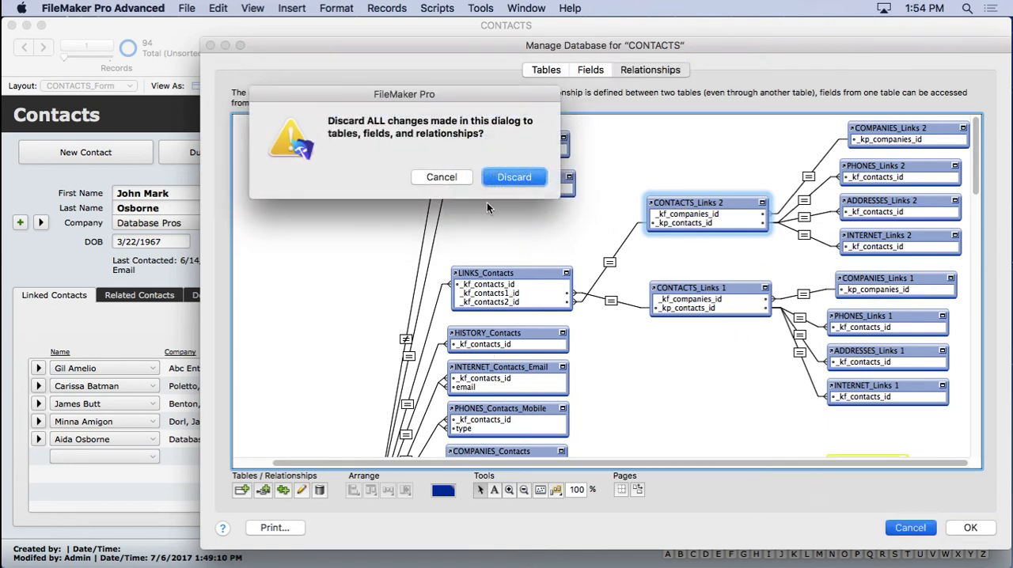
left_click(504, 178)
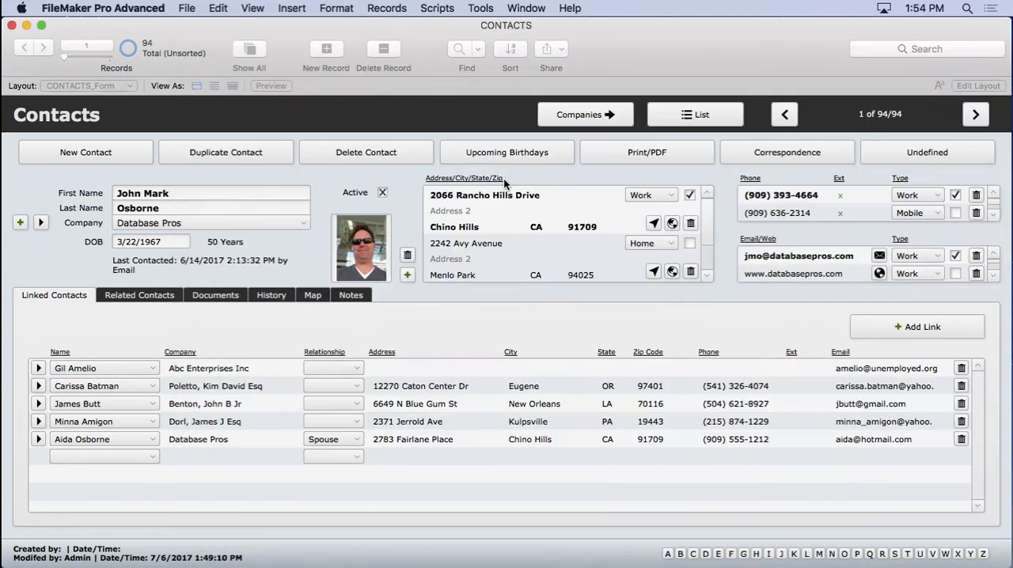
- Preview the contacts available for a new linked contact in the portal's name list and the Add Link picker, then cancel
left_click(98, 455)
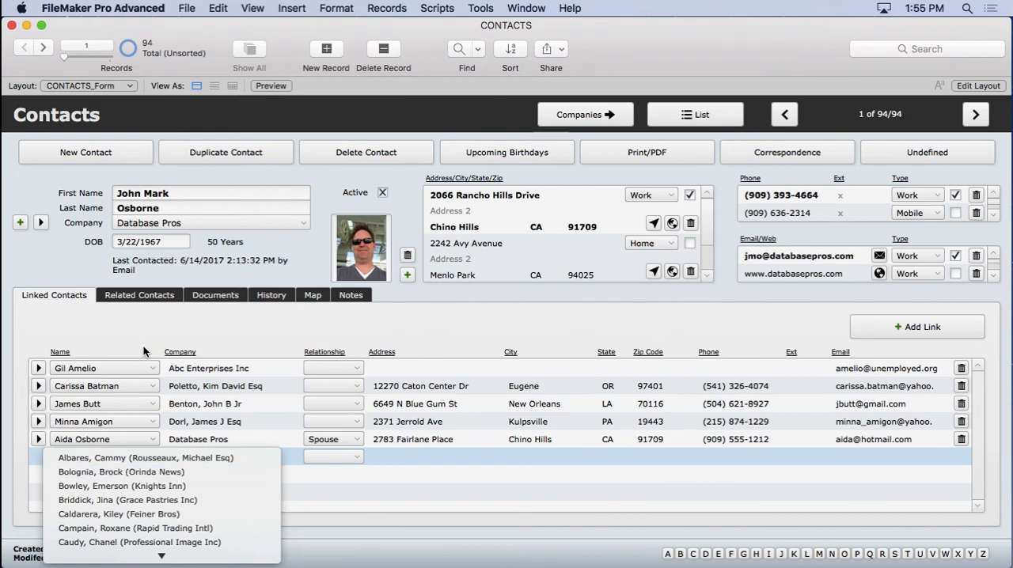
key("Escape")
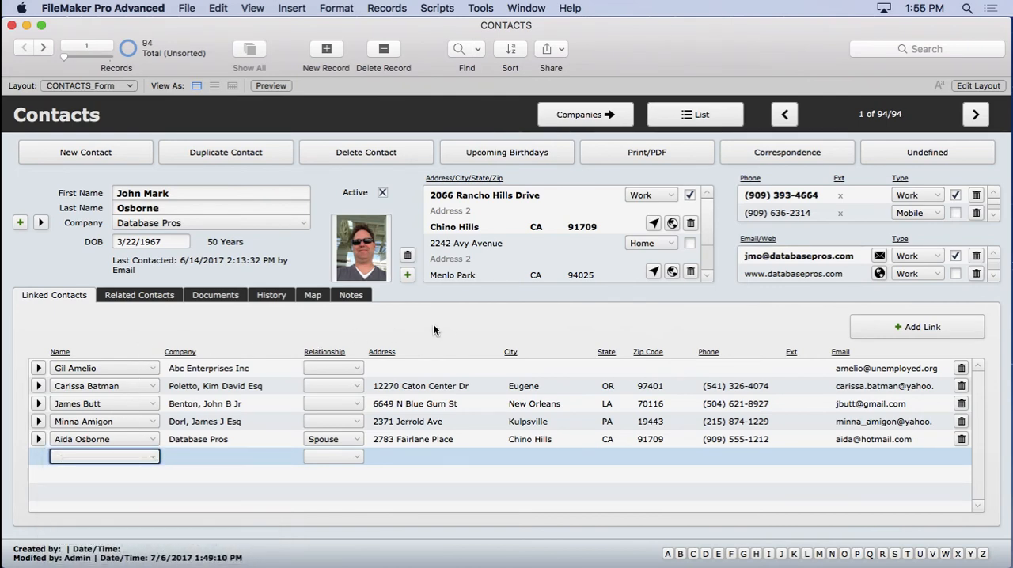
left_click(433, 323)
left_click(876, 325)
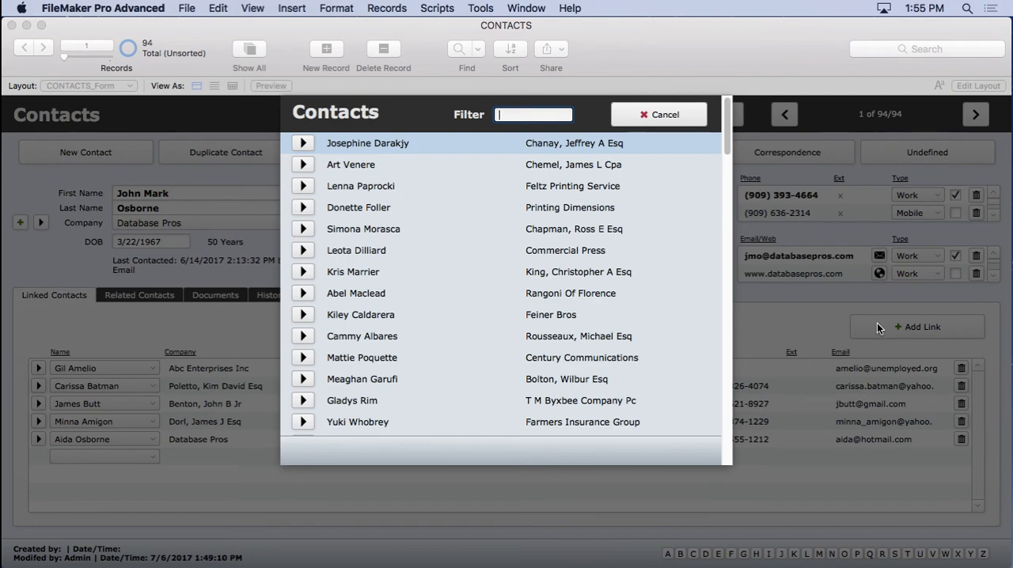
left_click(661, 114)
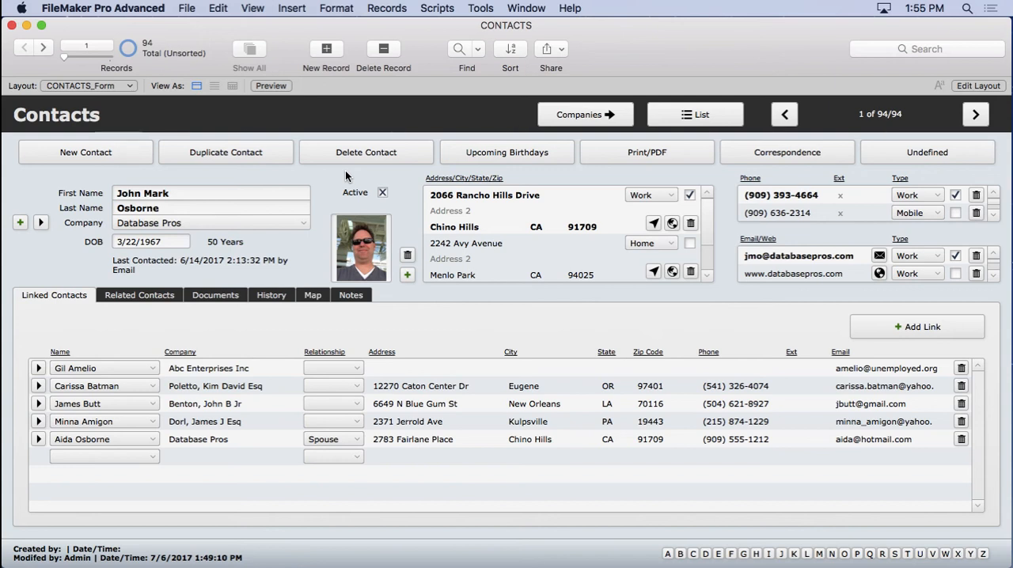
- Open the Share with FileMaker Clients settings
left_click(190, 8)
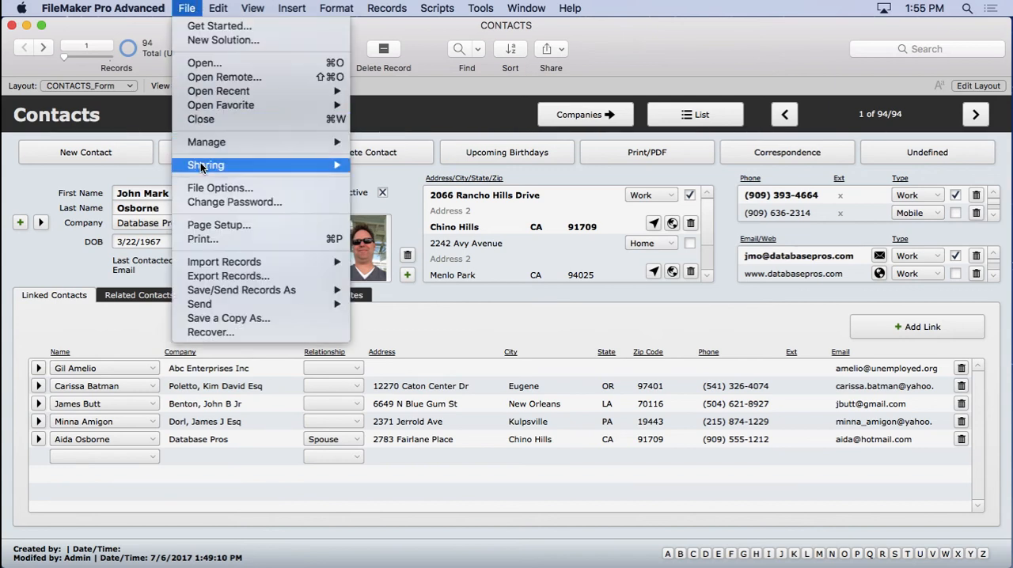
mouse_move(200, 165)
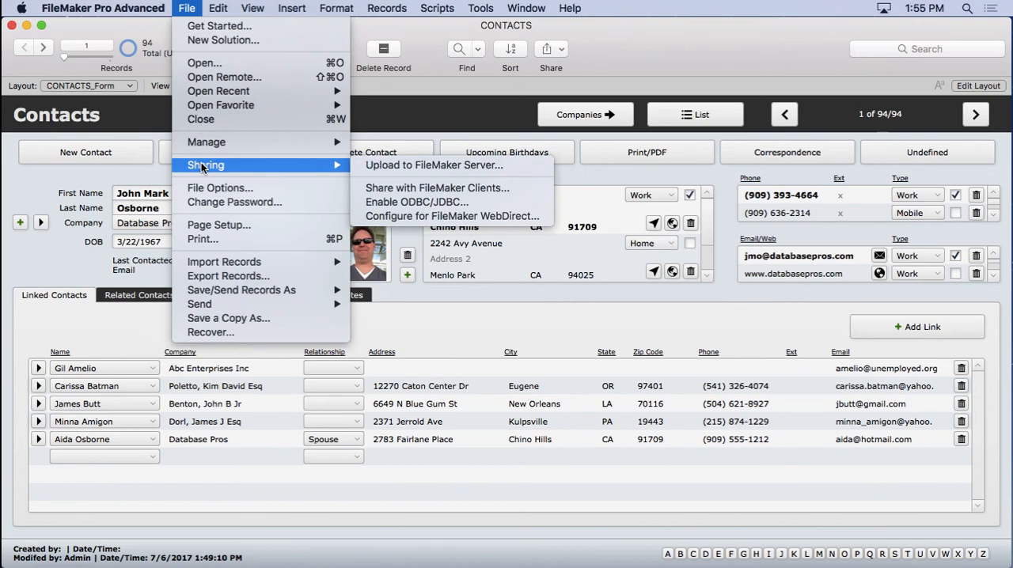
left_click(395, 188)
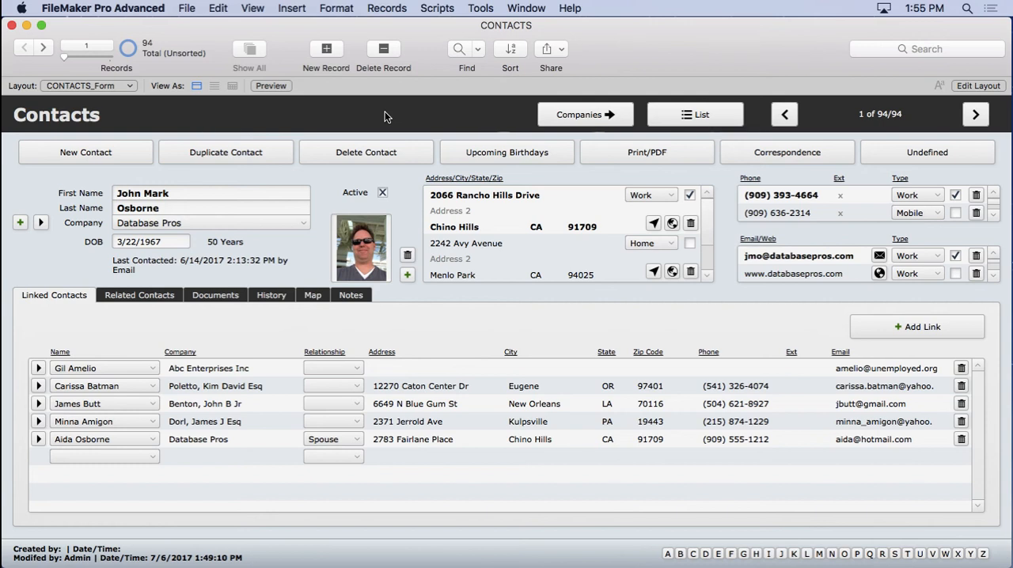
- Edit the first name John Mark by deleting and retyping its last letter, then commit the record
left_click(201, 192)
key("BackSpace")
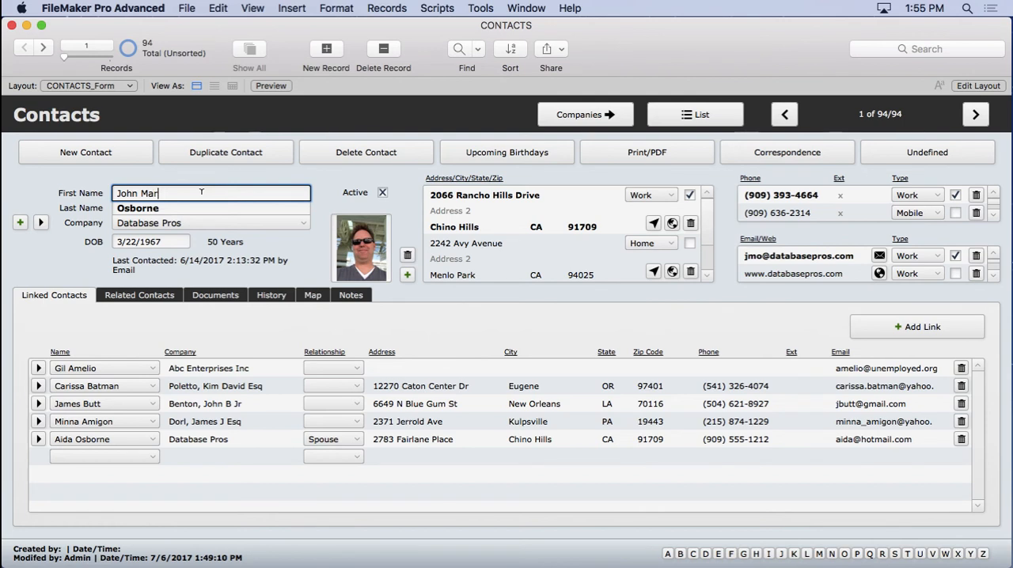
type("k")
left_click(180, 175)
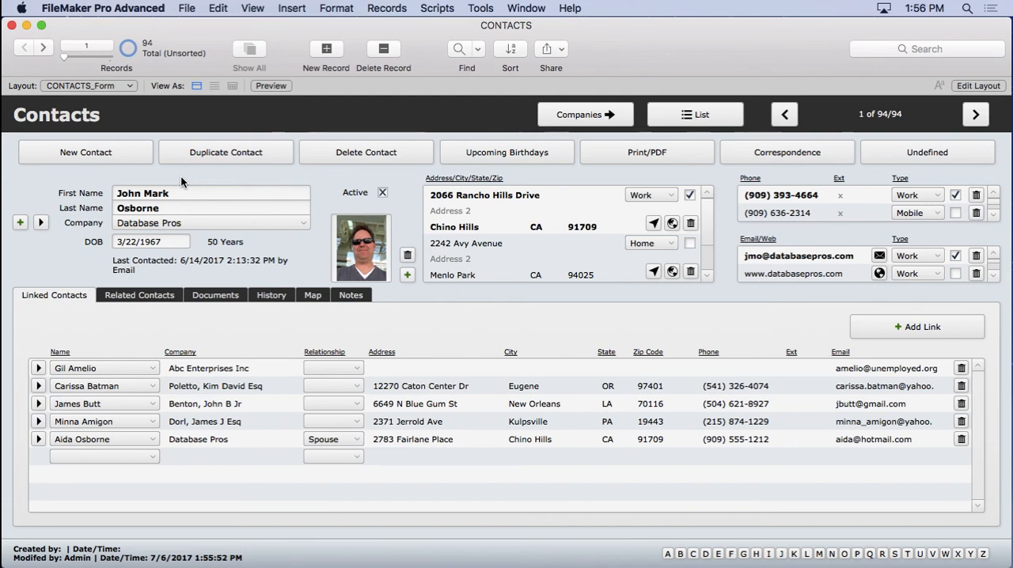
- Open the Documents tab, step to the next contact record, then return to the first
left_click(224, 297)
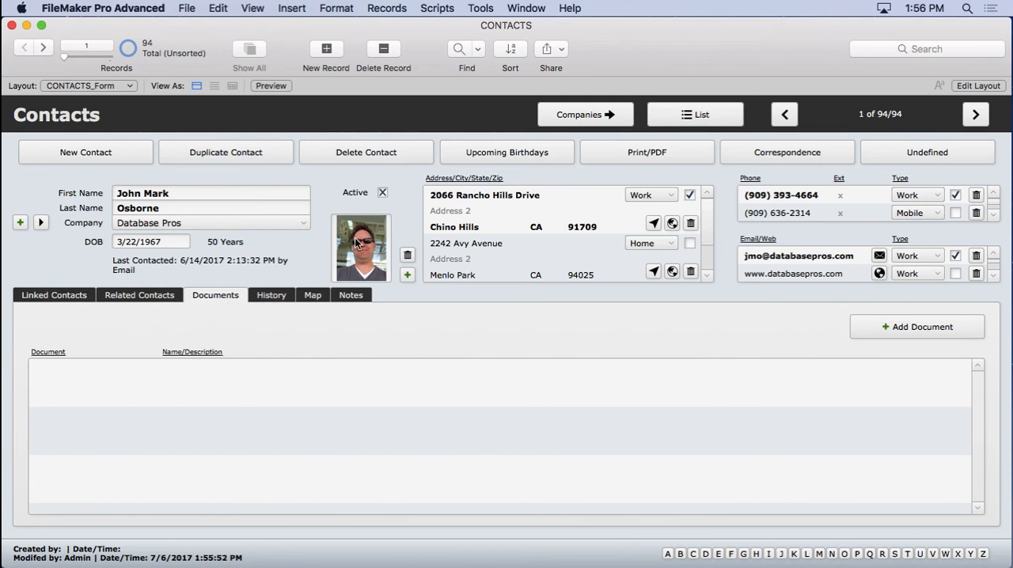
left_click(44, 48)
left_click(351, 233)
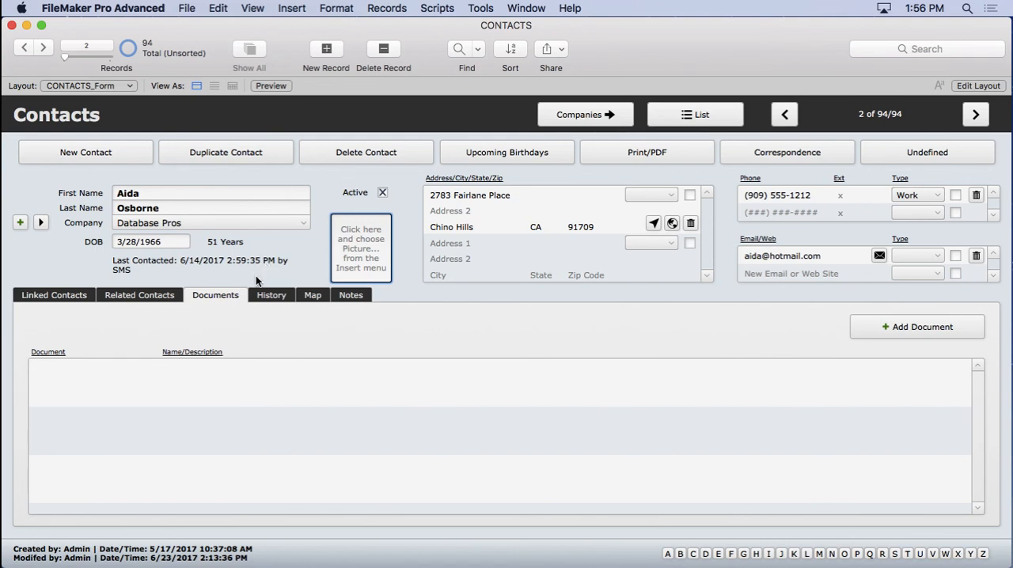
left_click(24, 47)
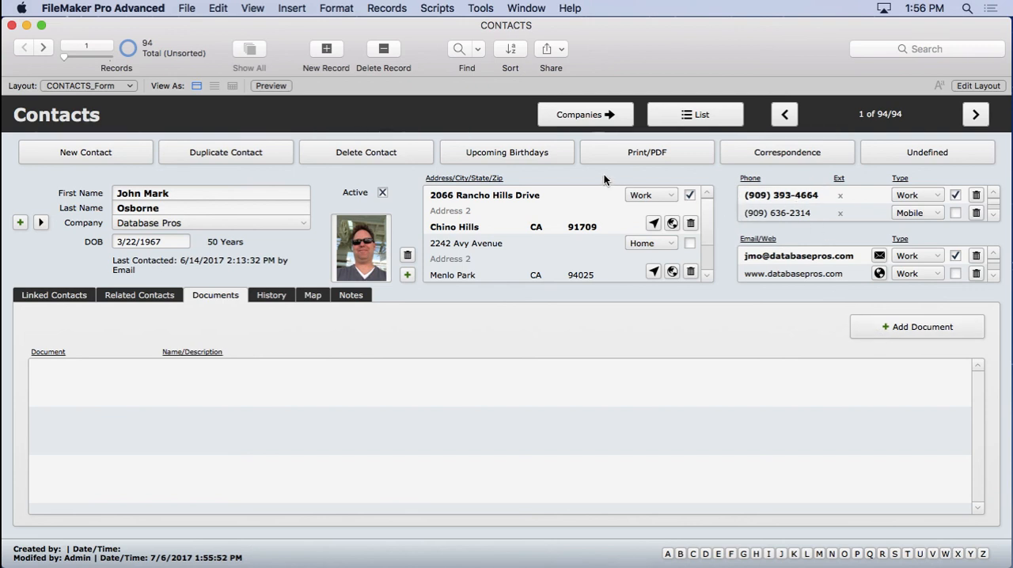
- Switch to the Companies layout and open its Documents tab
left_click(585, 115)
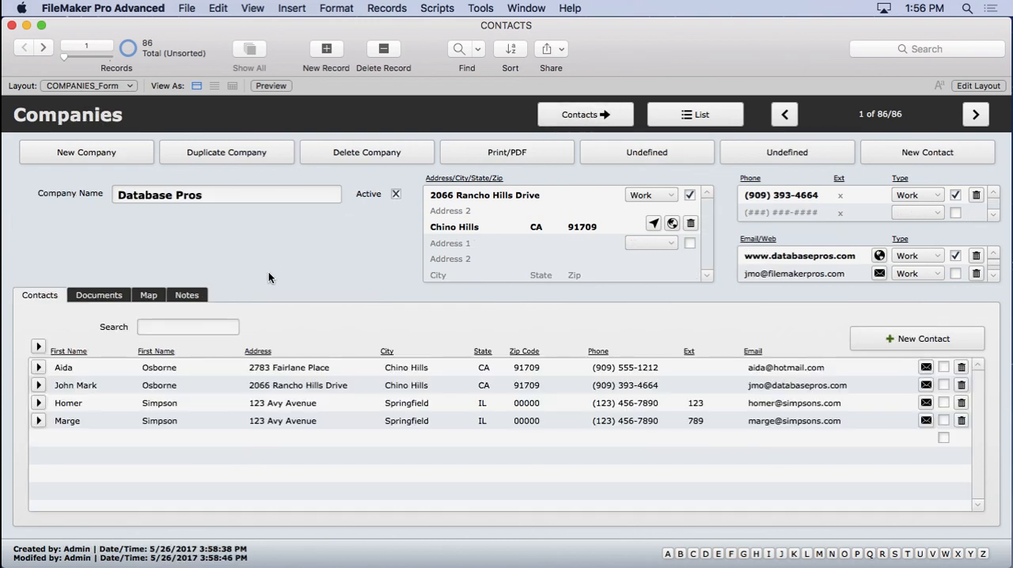
left_click(97, 296)
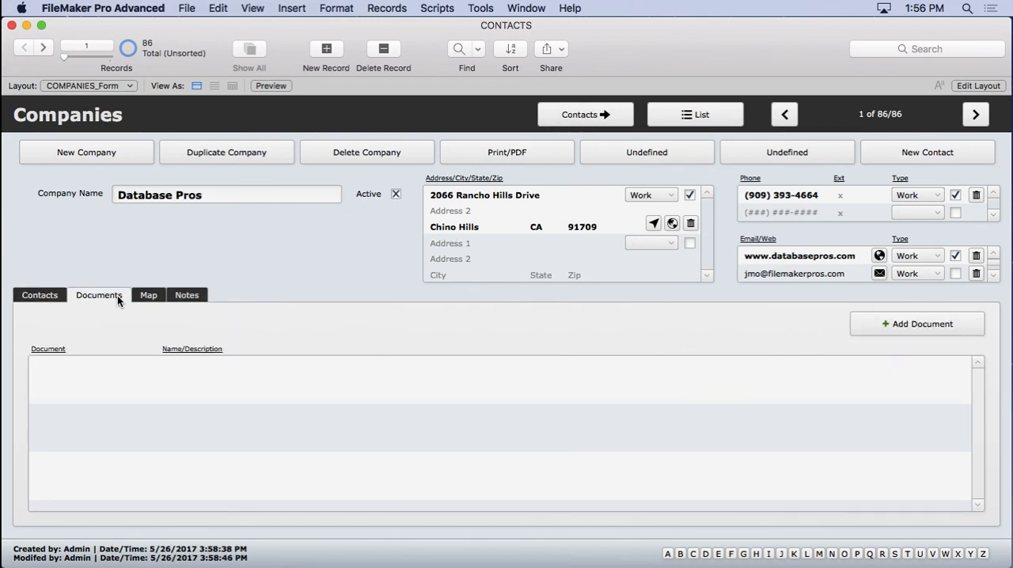